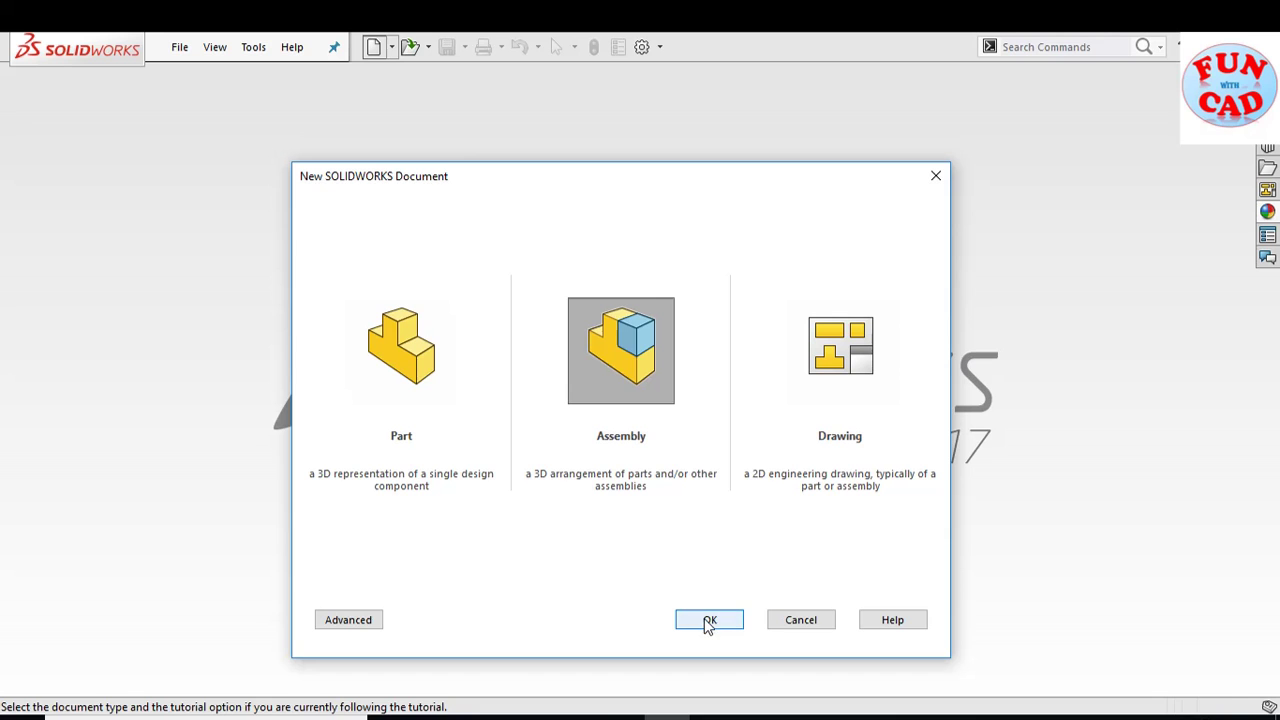
Create a new assembly with the TRACK part as its first component and set the document units to MMGS.
left_click(709, 621)
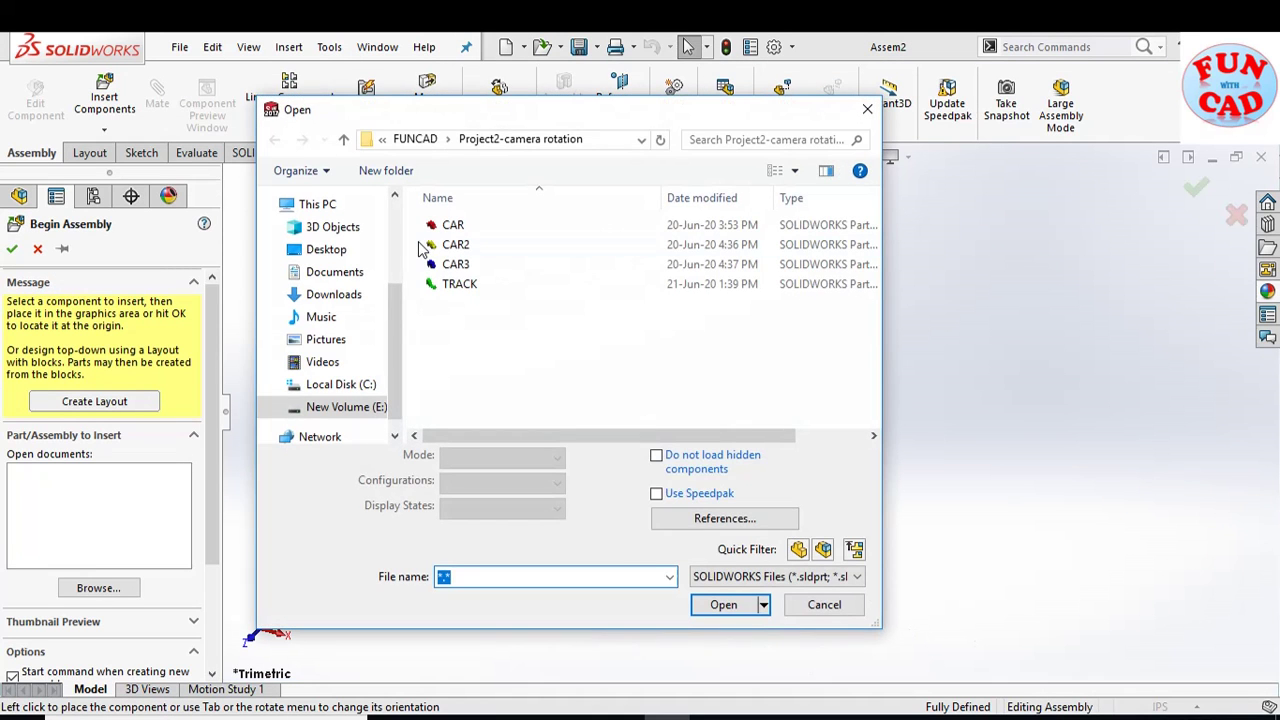
left_click(472, 283)
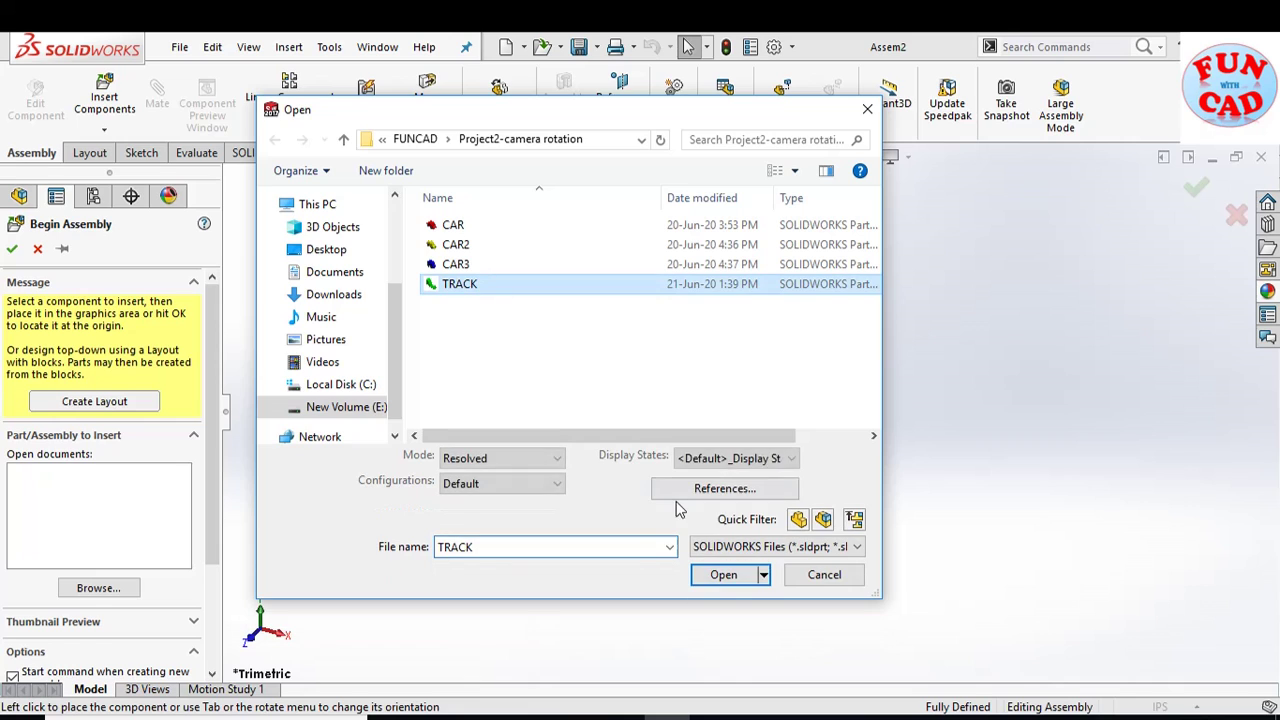
left_click(723, 574)
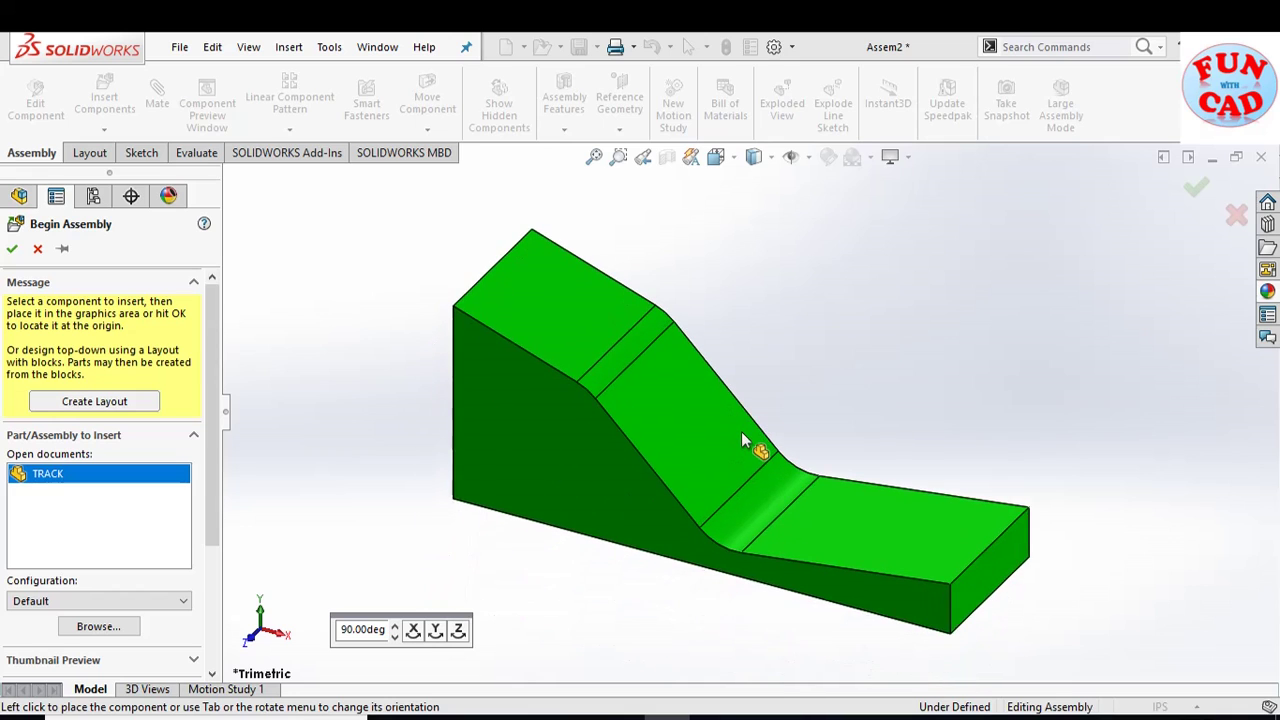
left_click(742, 437)
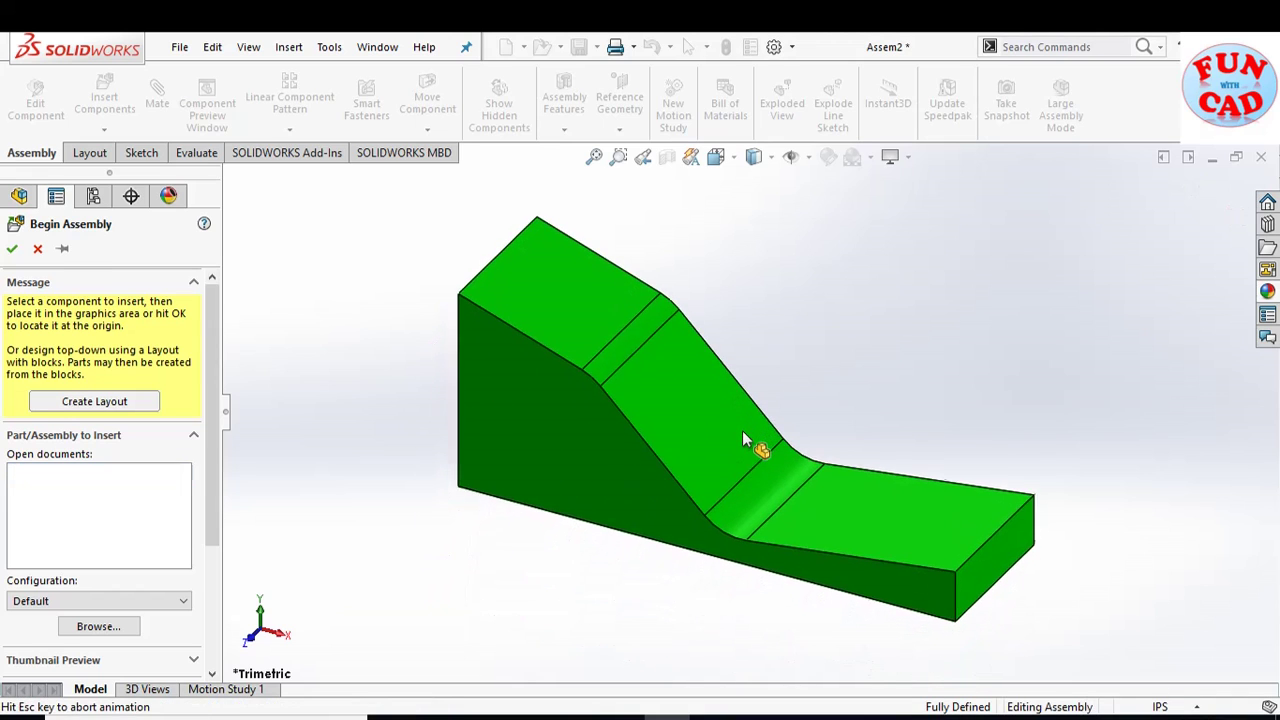
left_click(1160, 707)
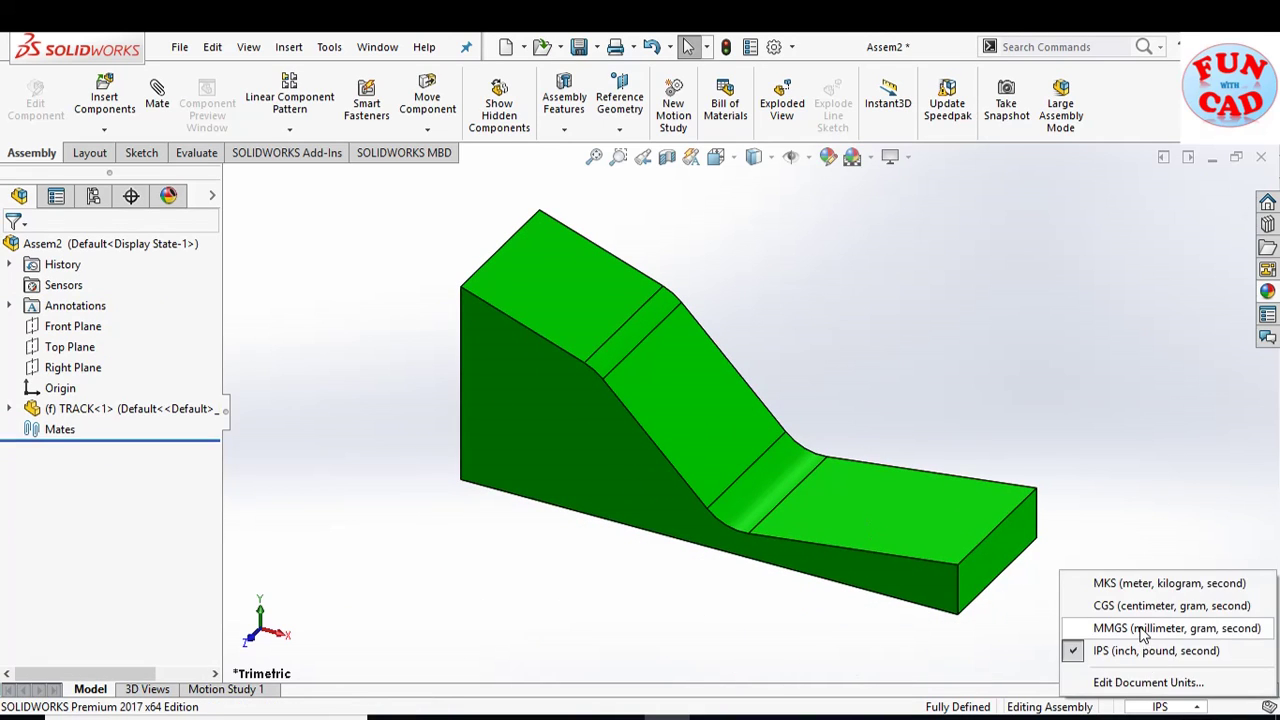
left_click(1143, 629)
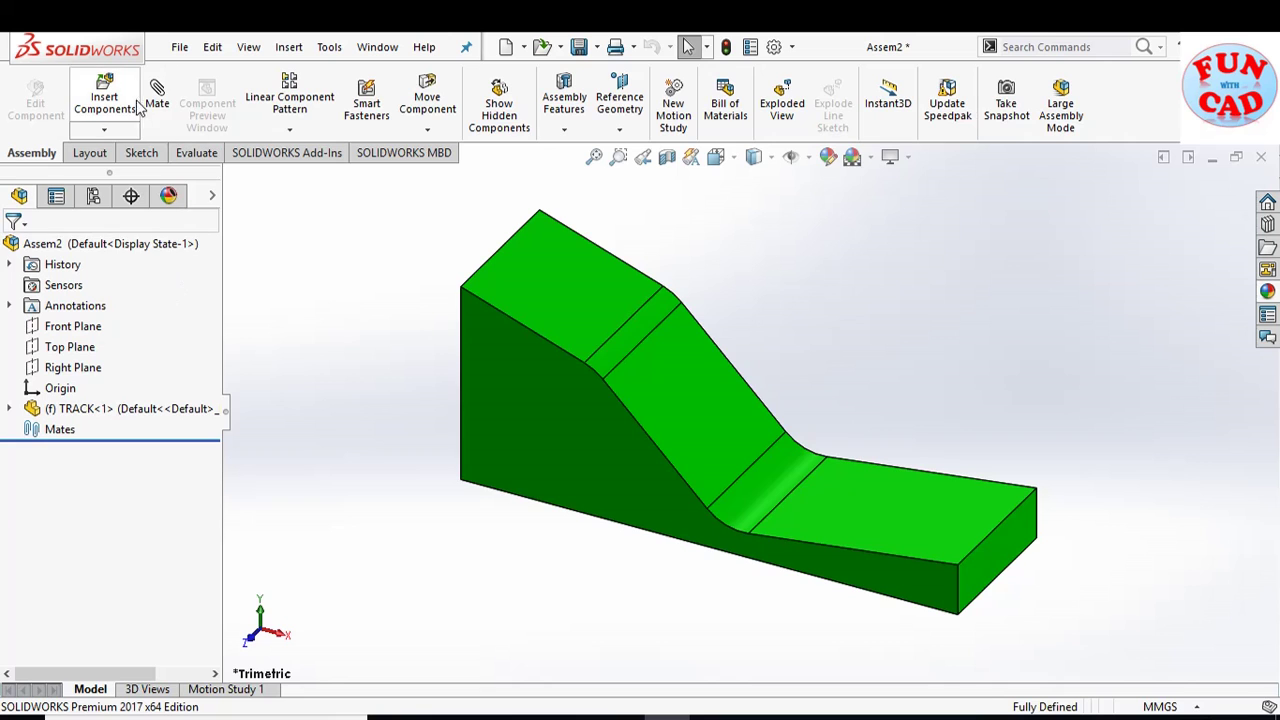
Insert the CAR part and place it just above the high end of the track.
left_click(104, 100)
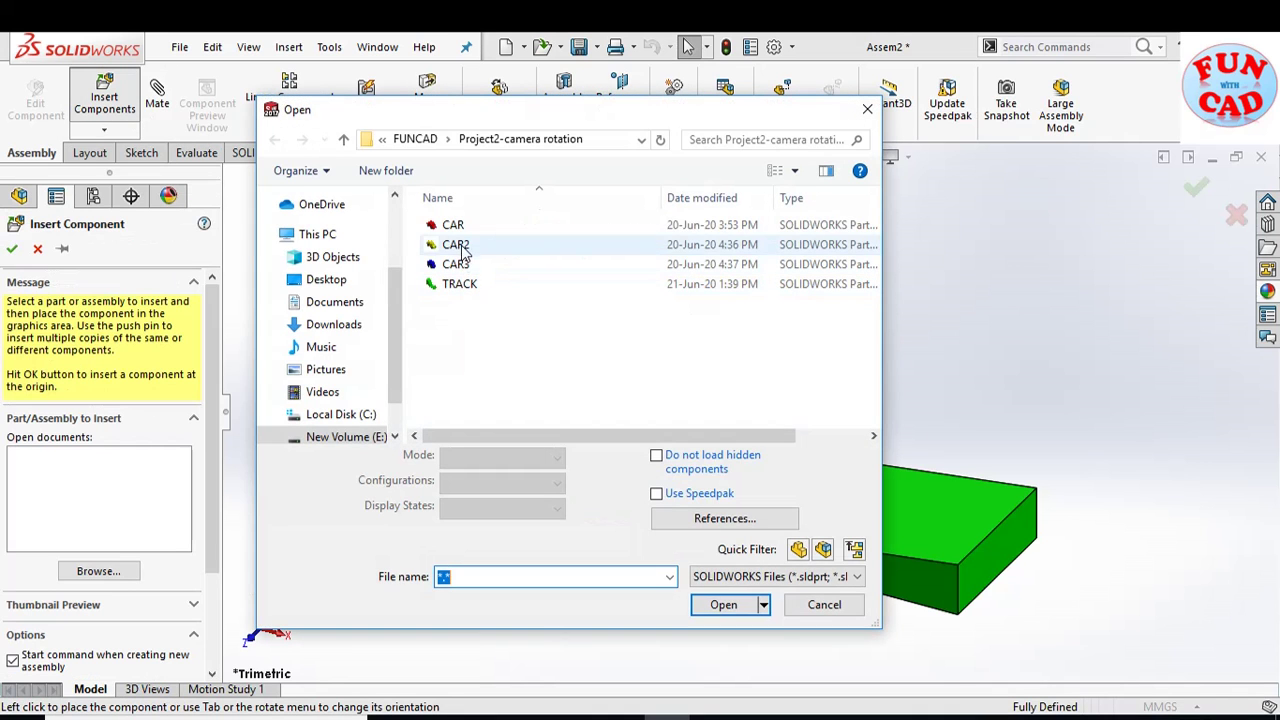
left_click(455, 226)
left_click(724, 575)
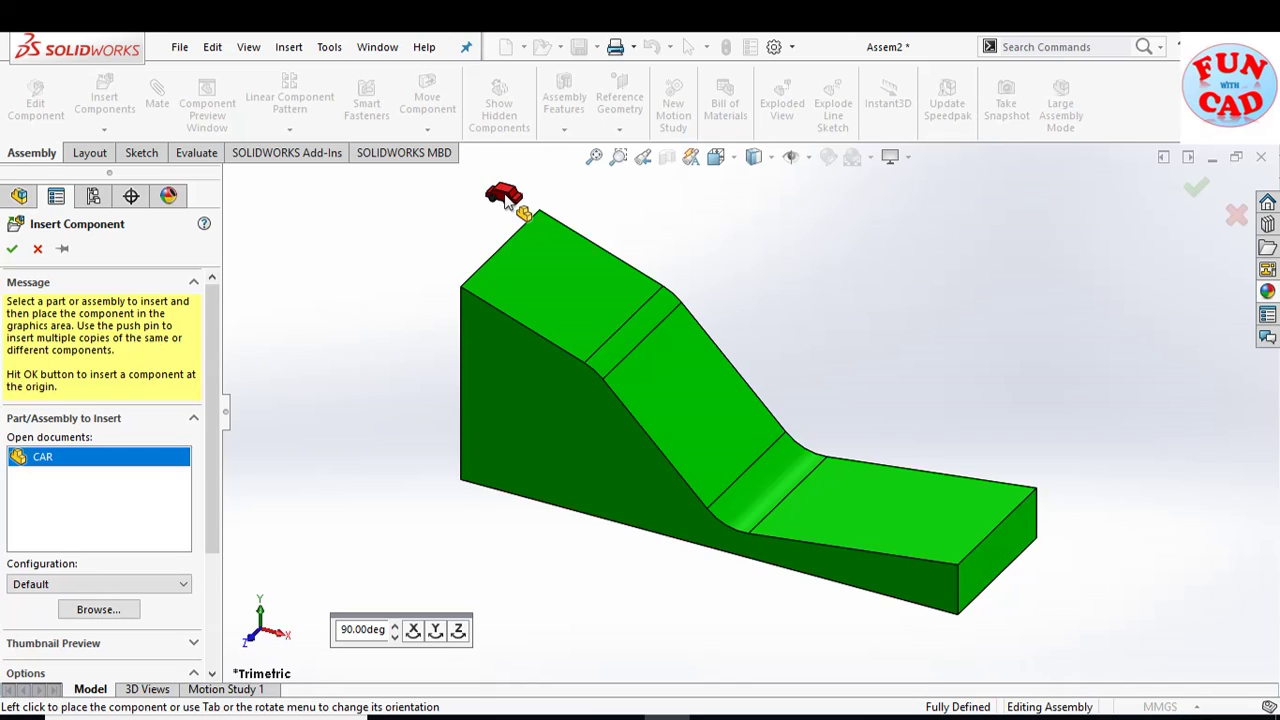
left_click(507, 203)
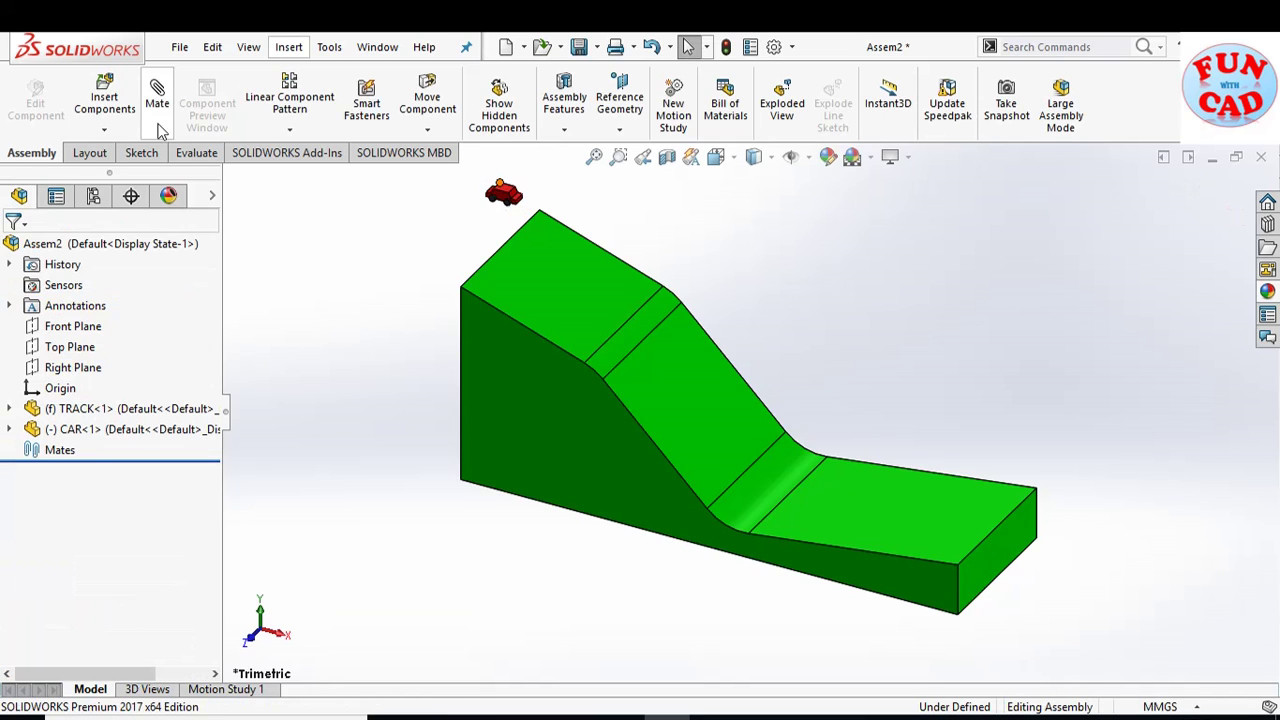
Insert the CAR2 part and place it beside the red car near the track's high end.
left_click(104, 100)
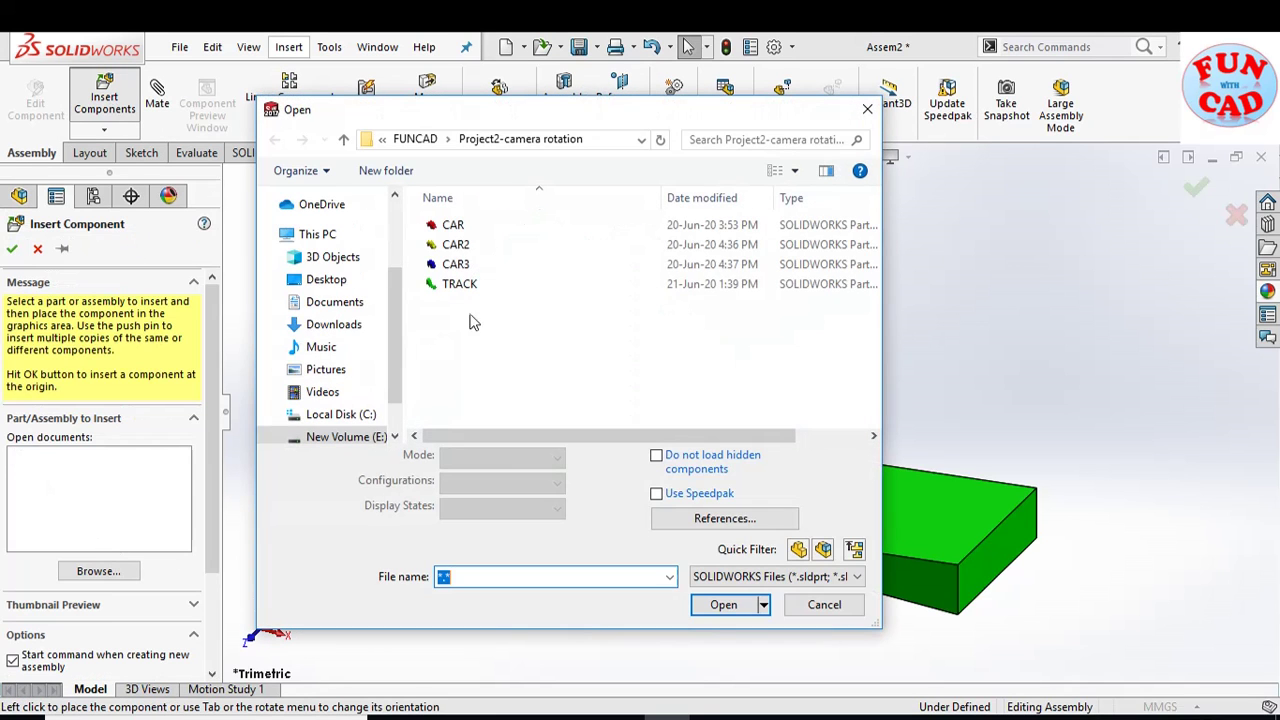
left_click(456, 245)
left_click(712, 580)
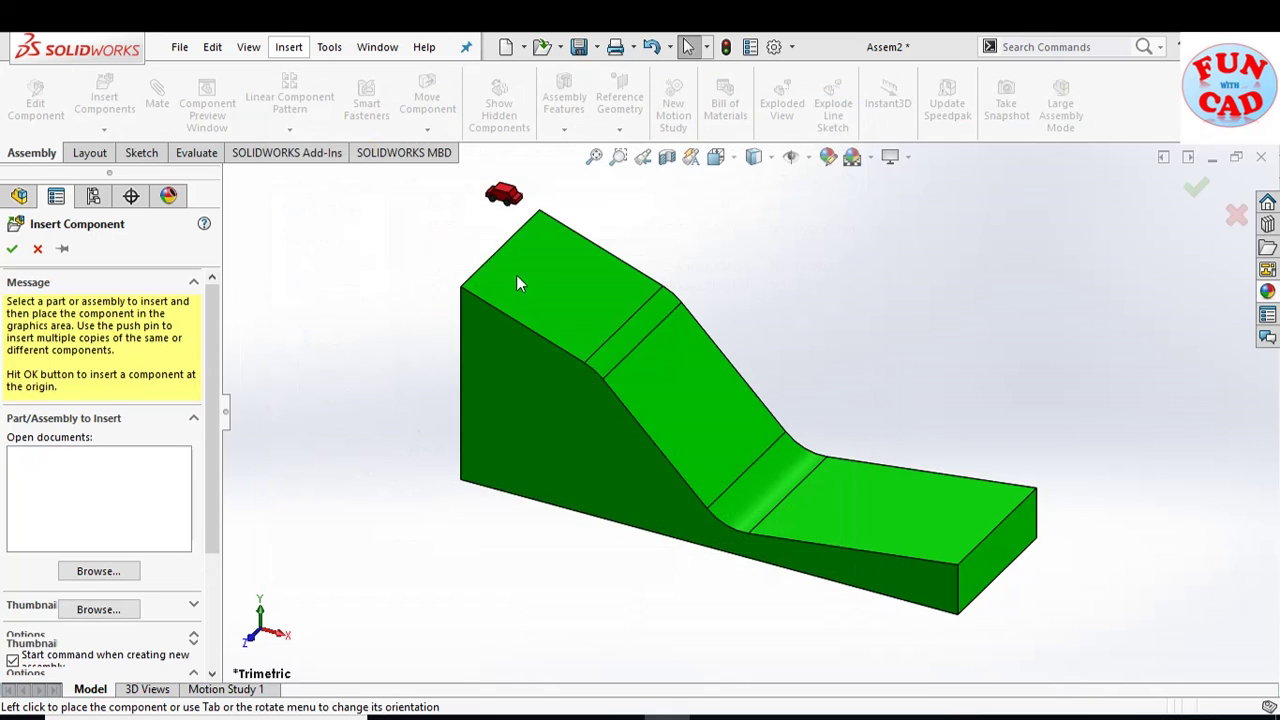
left_click(485, 228)
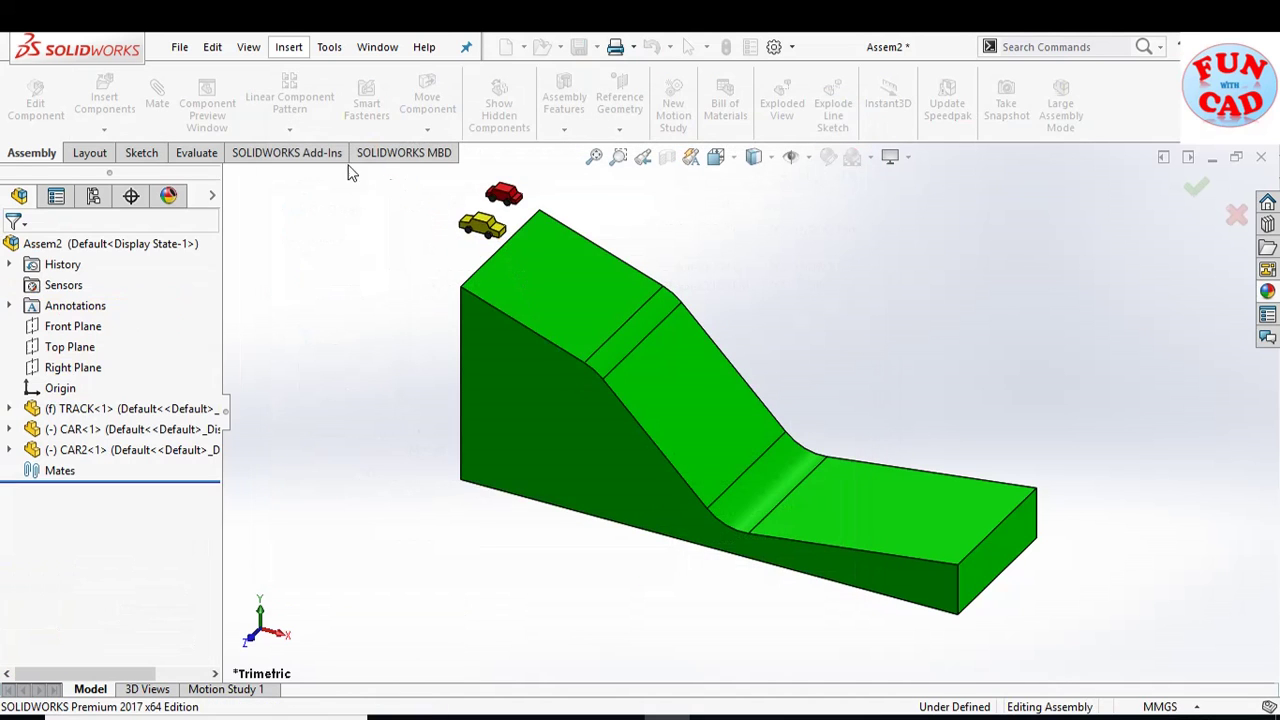
Insert the CAR3 part and place it near the upper back edge of the track.
left_click(104, 100)
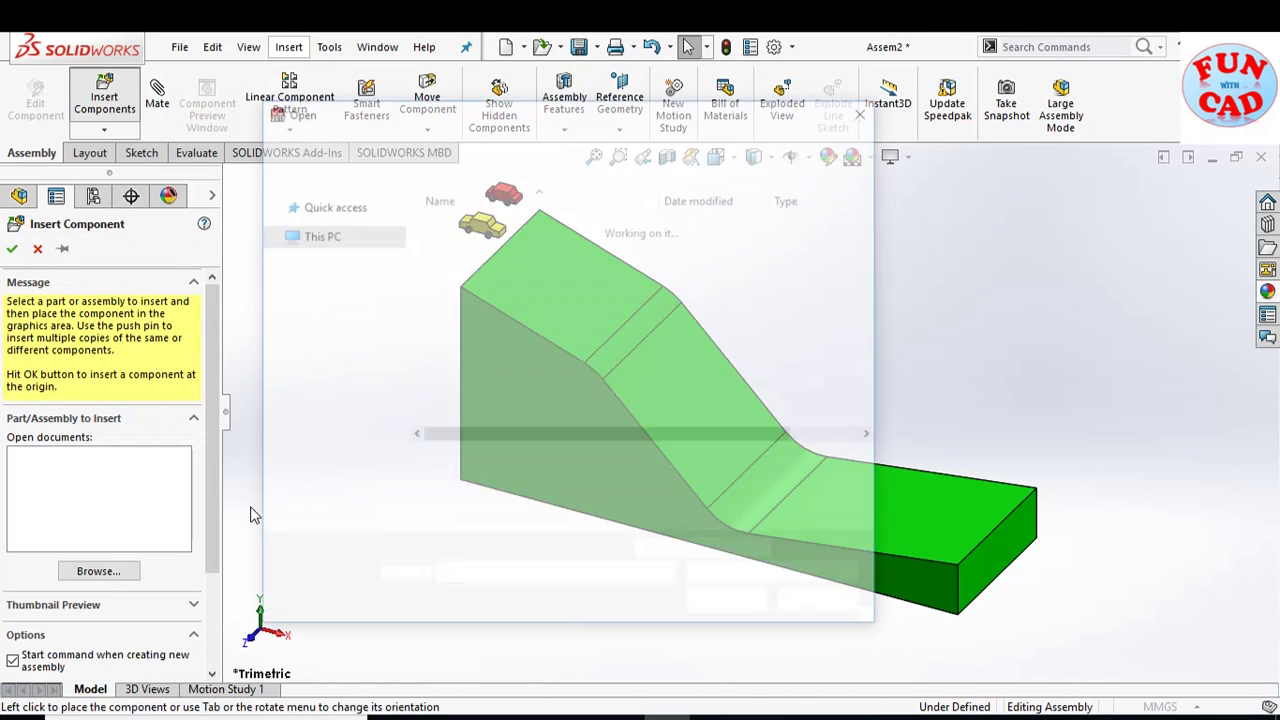
left_click(455, 264)
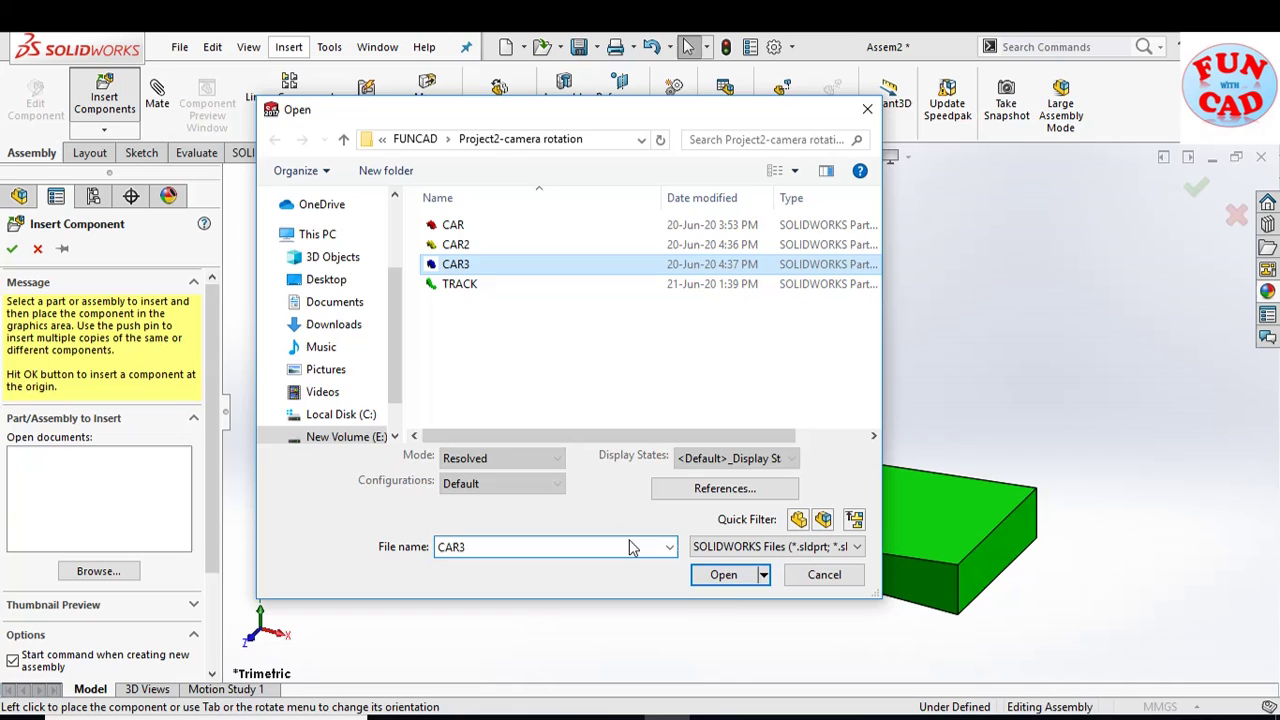
left_click(724, 576)
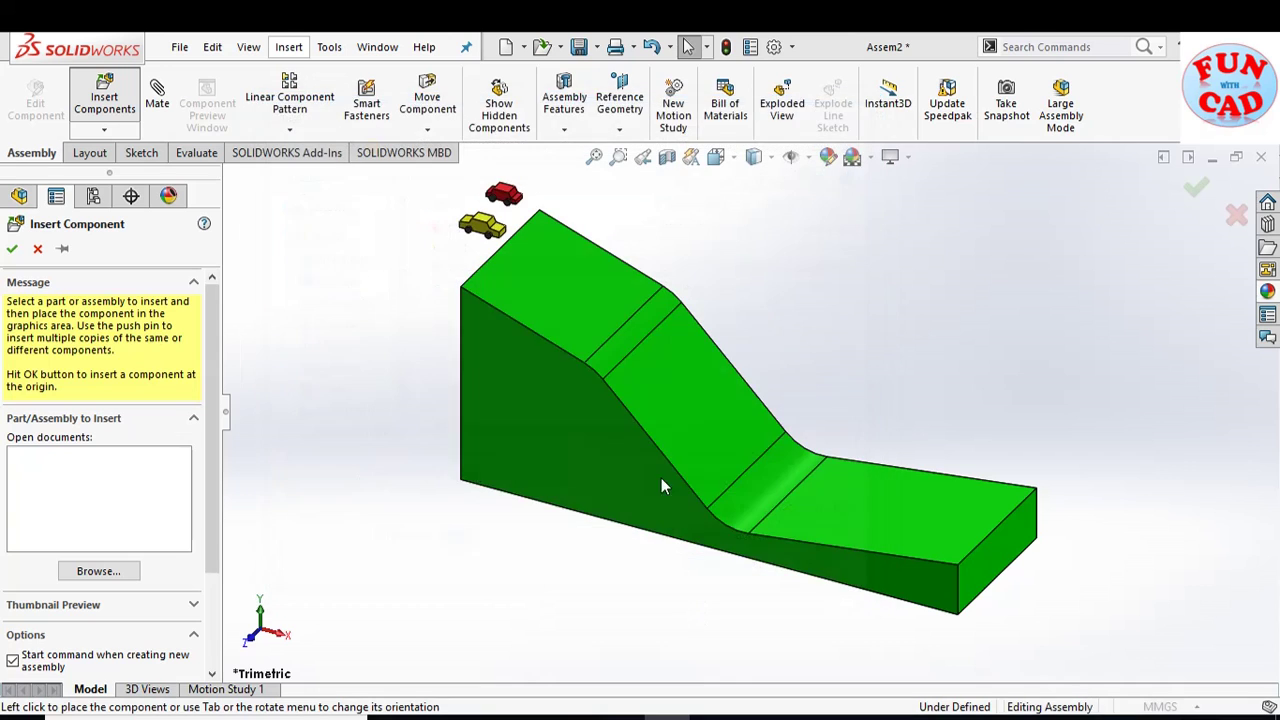
left_click(449, 310)
In the Right view, move the red car inward over the track and raise the yellow car beside it, spaced apart.
key("ctrl+4")
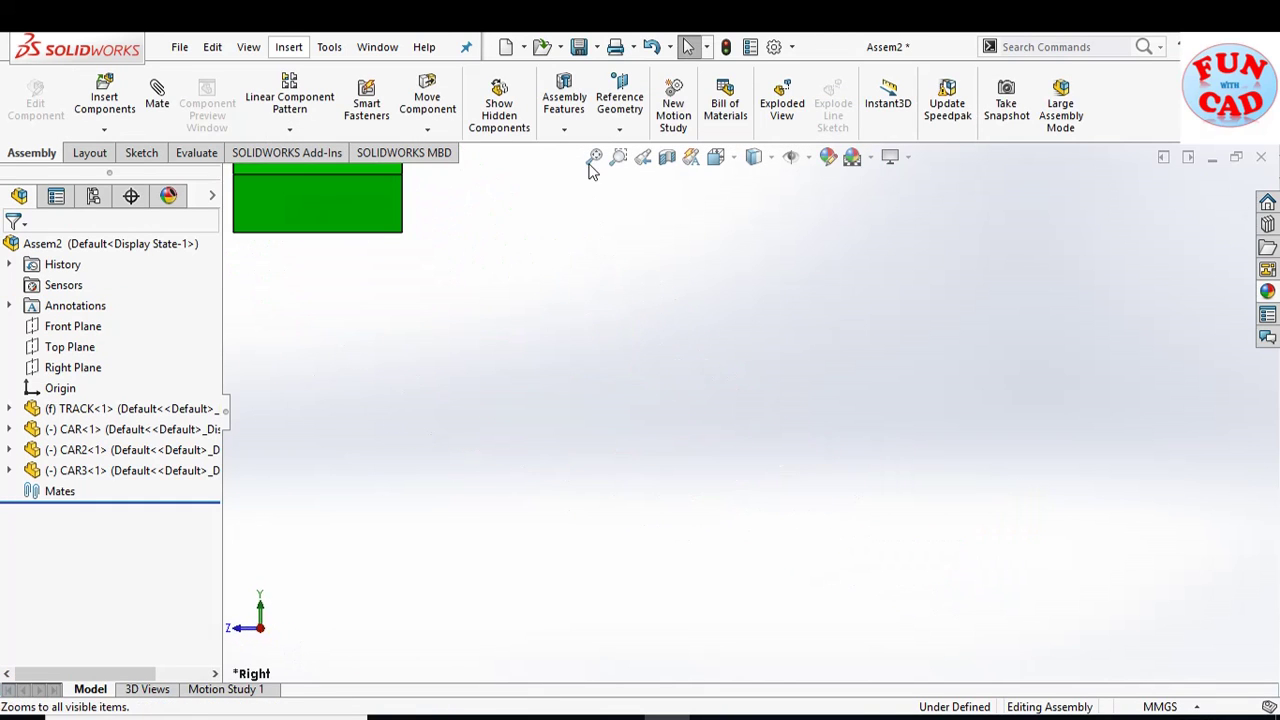
left_click(591, 162)
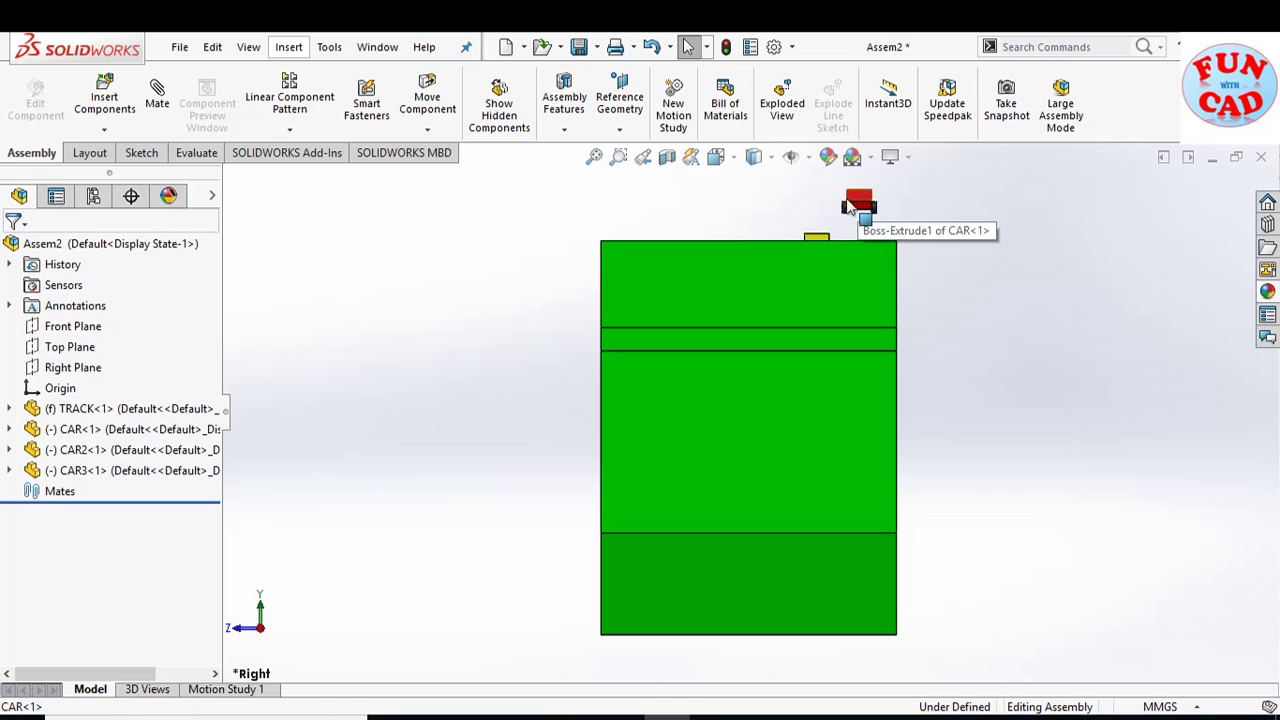
left_click(856, 204)
left_click_drag(852, 205, 827, 208)
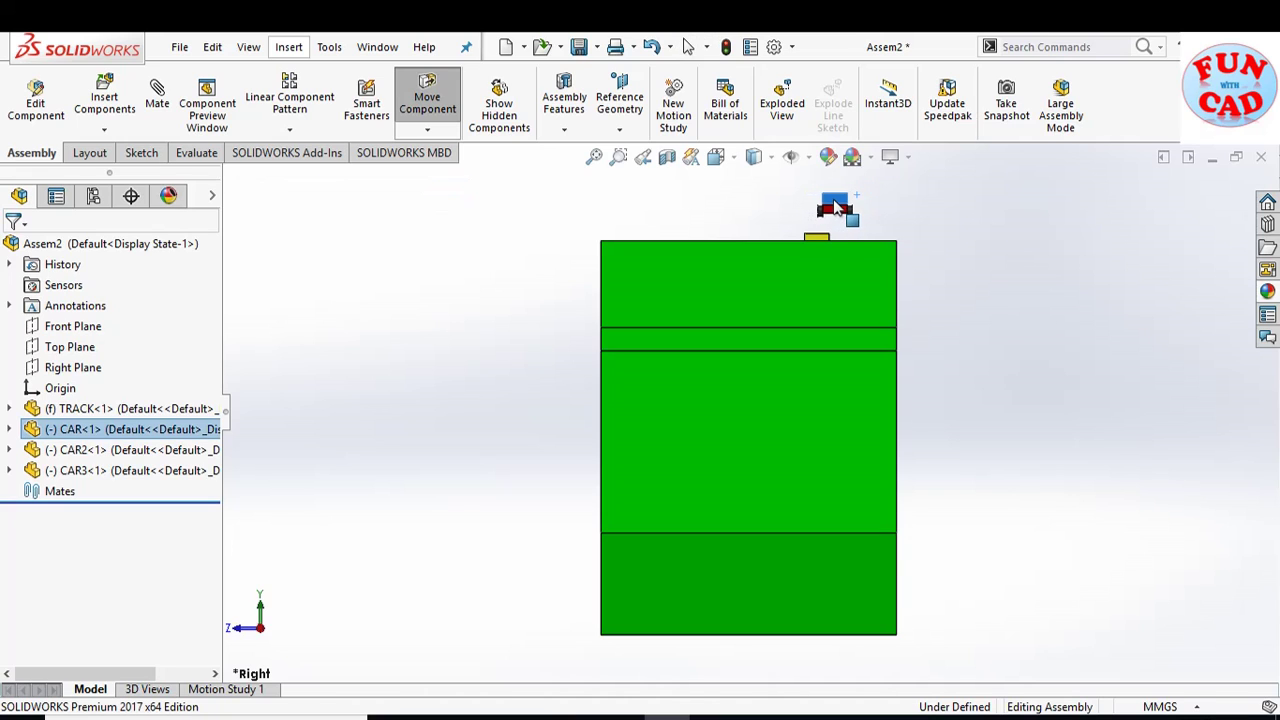
left_click(815, 240)
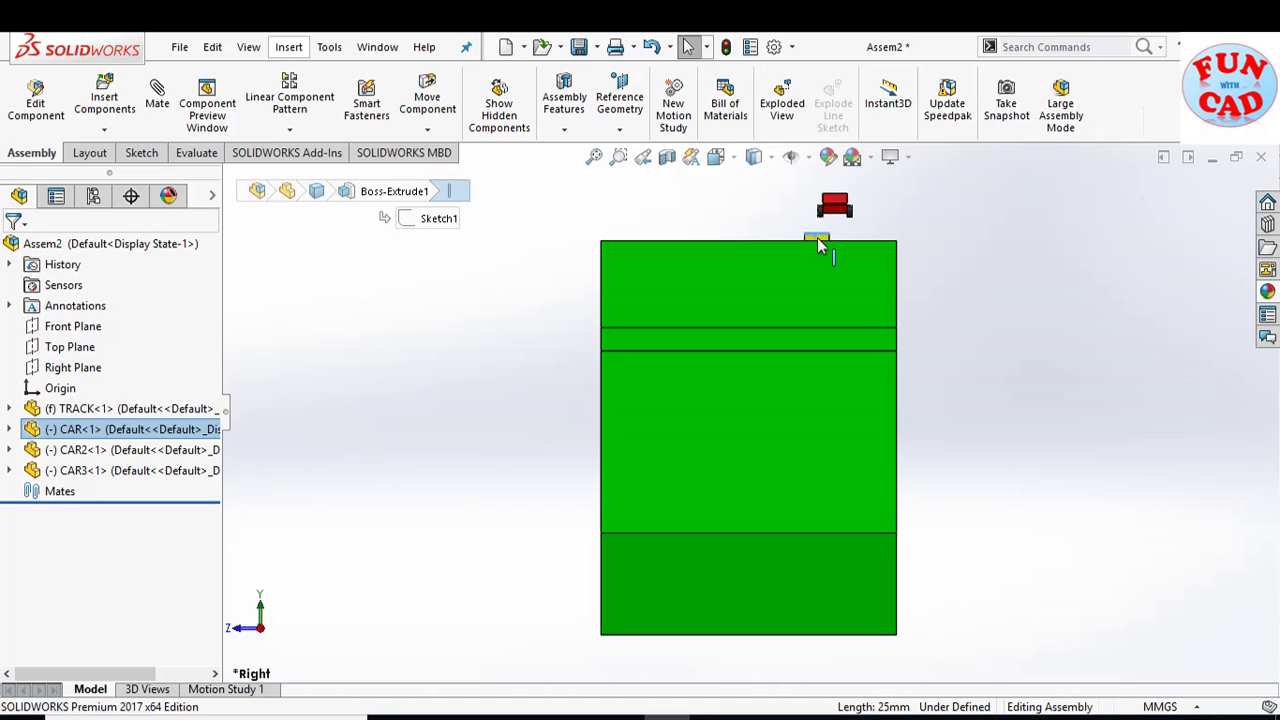
left_click_drag(803, 236, 780, 213)
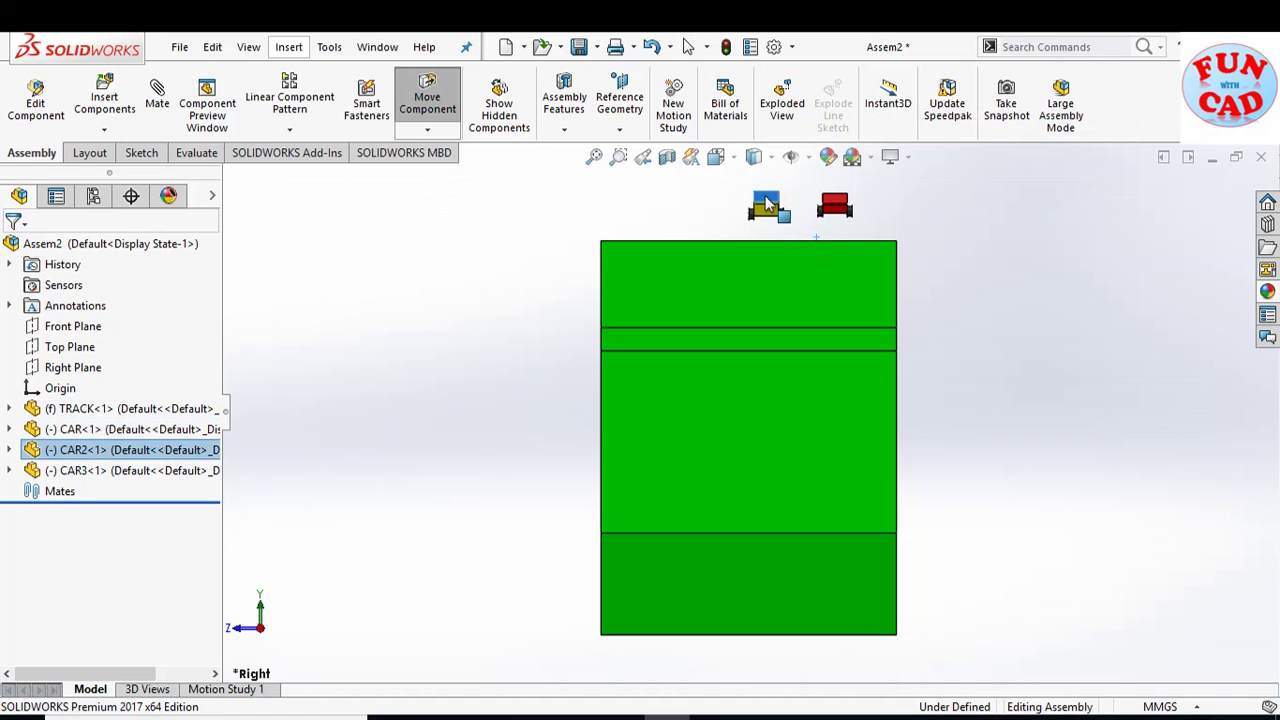
In the Front view, move the blue, yellow and red cars so they line up just above the track's high end.
middle_click_drag(656, 203, 683, 216)
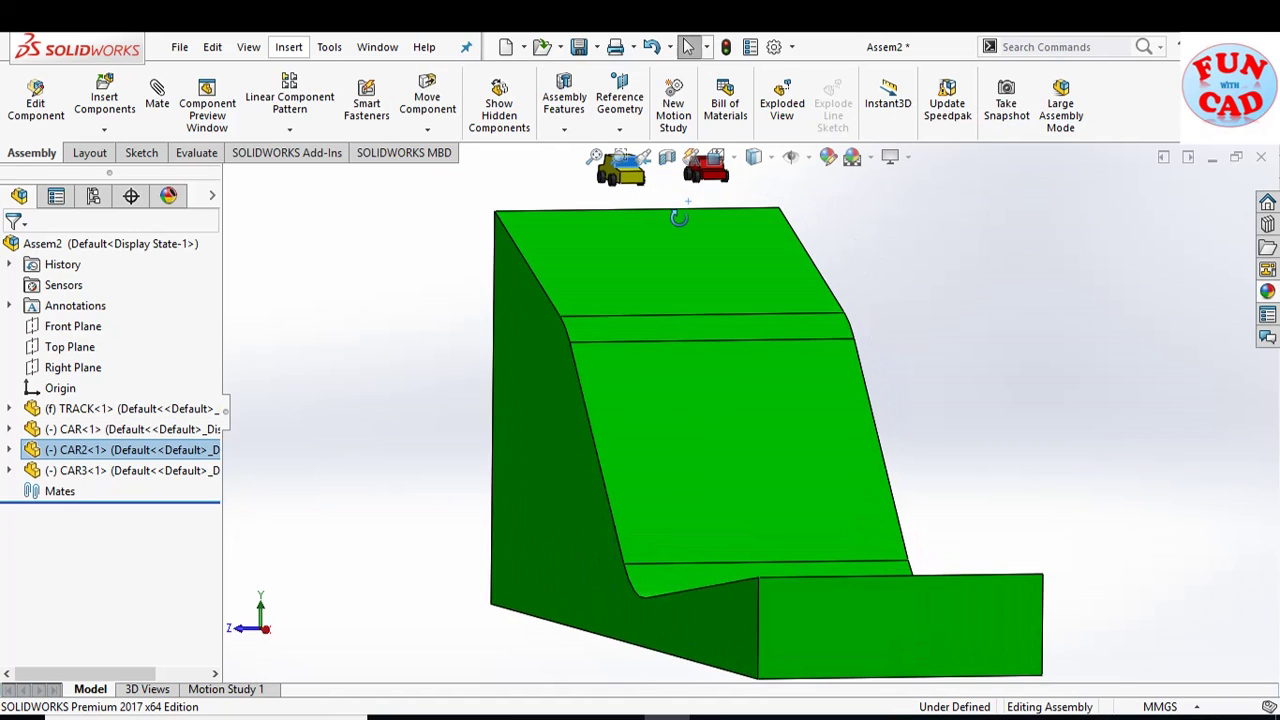
key("ctrl+1")
left_click(593, 157)
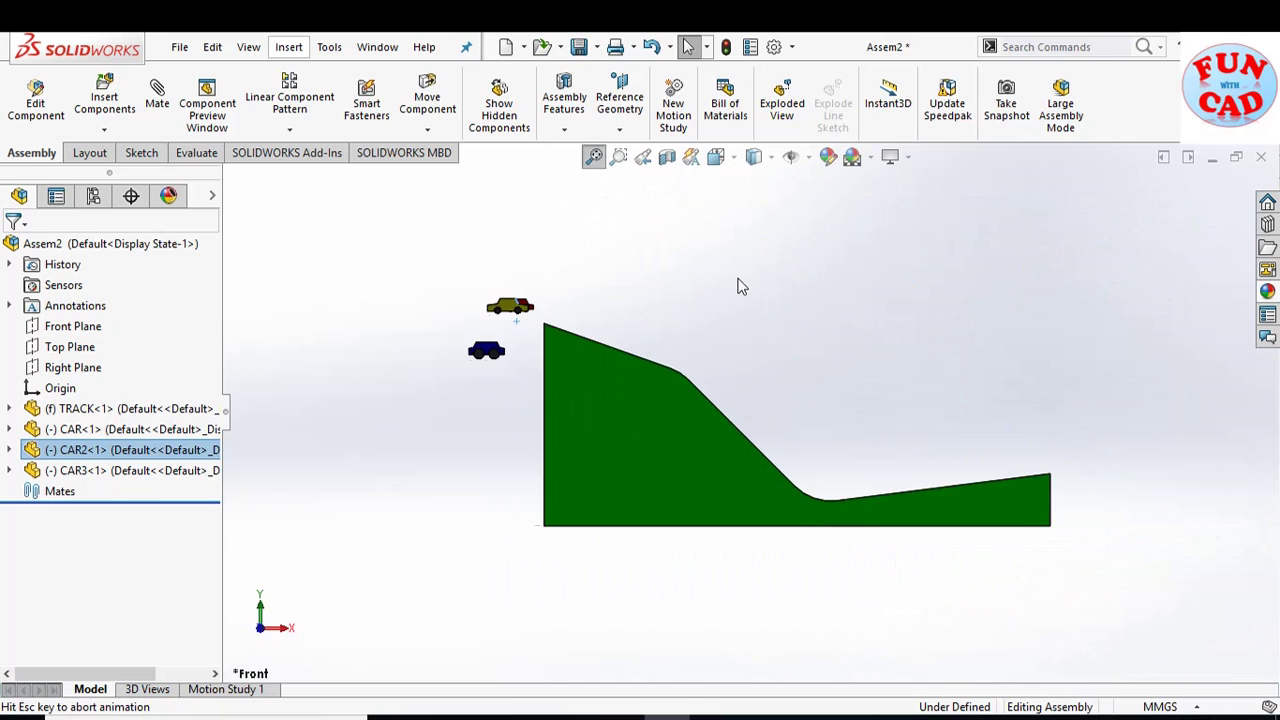
scroll(520, 360, "down", 5)
left_click_drag(493, 328, 675, 215)
key("Escape")
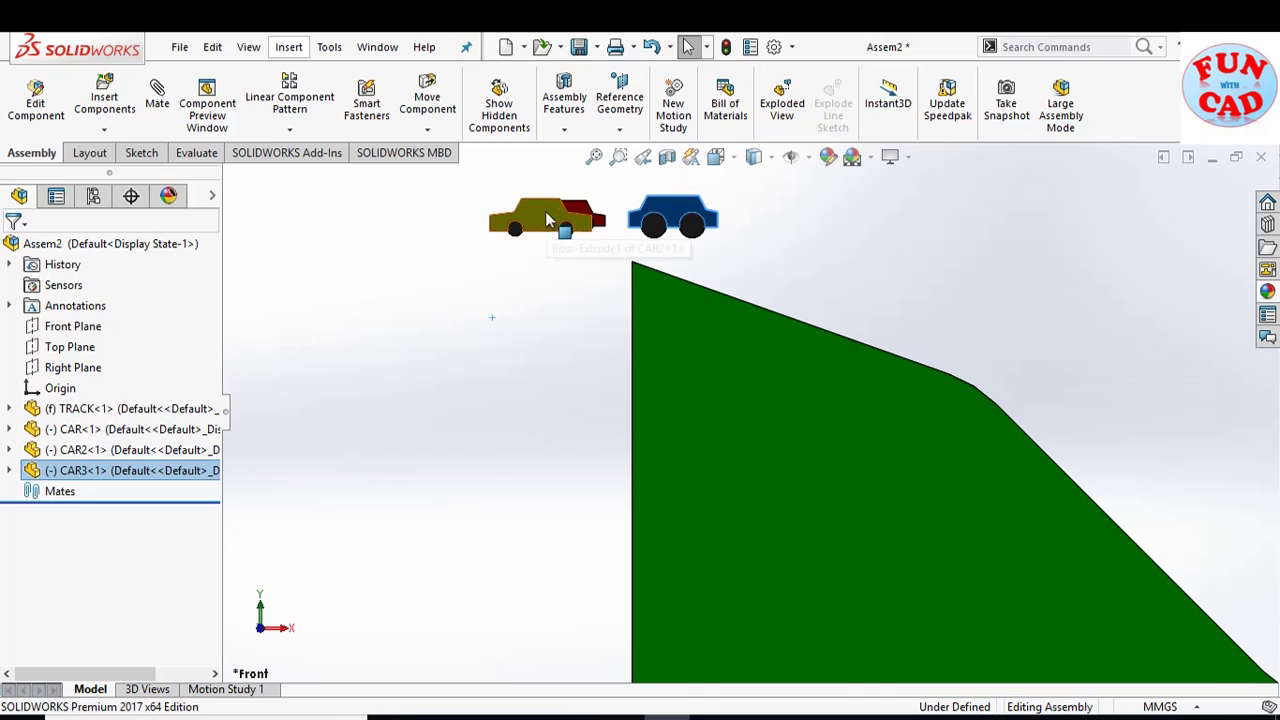
left_click_drag(547, 220, 679, 215)
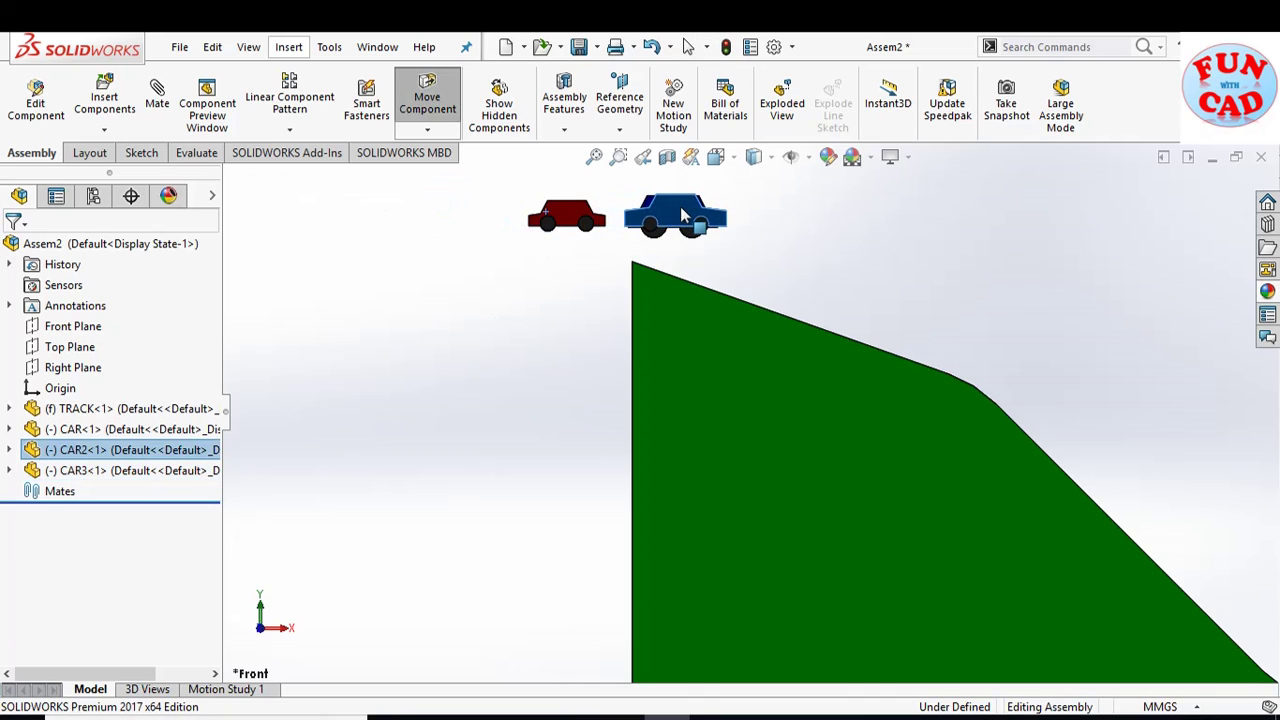
key("Escape")
left_click_drag(565, 222, 672, 208)
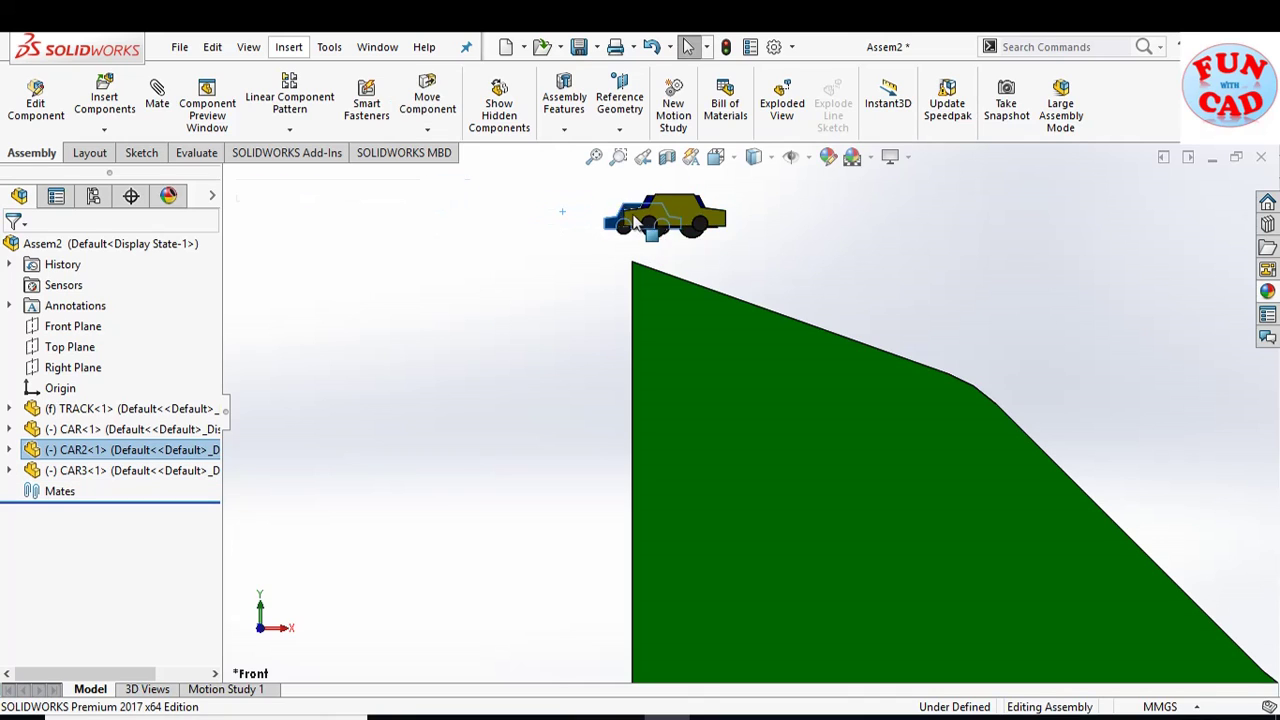
key("Escape")
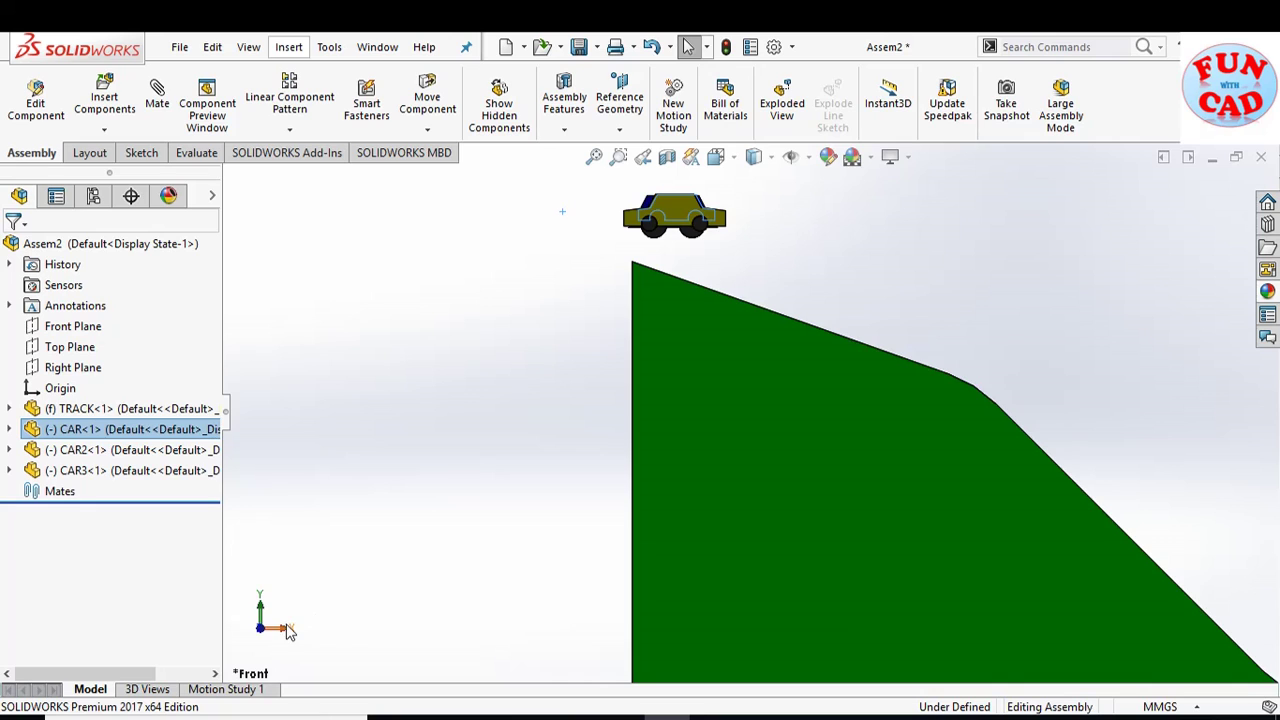
In the Right view, move the blue car away from the yellow one so all three cars are spaced across the track's width.
left_click(288, 630)
left_click(594, 157)
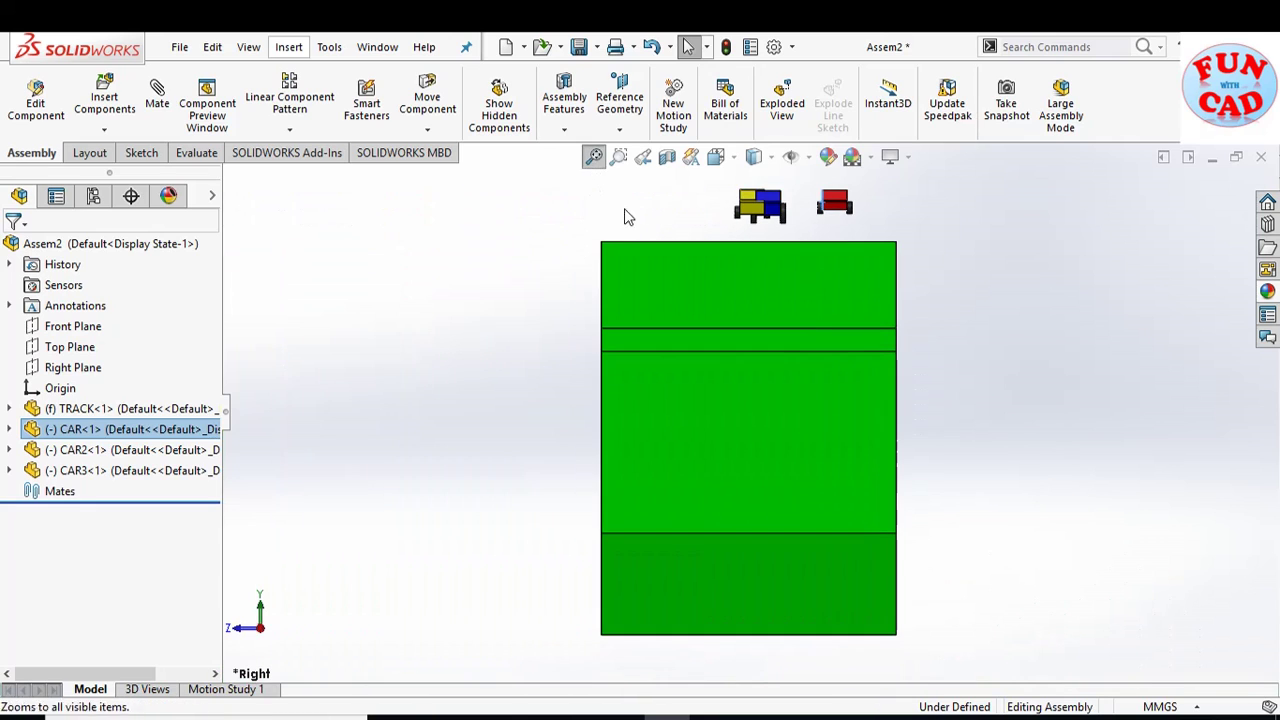
left_click_drag(771, 204, 673, 205)
key("Escape")
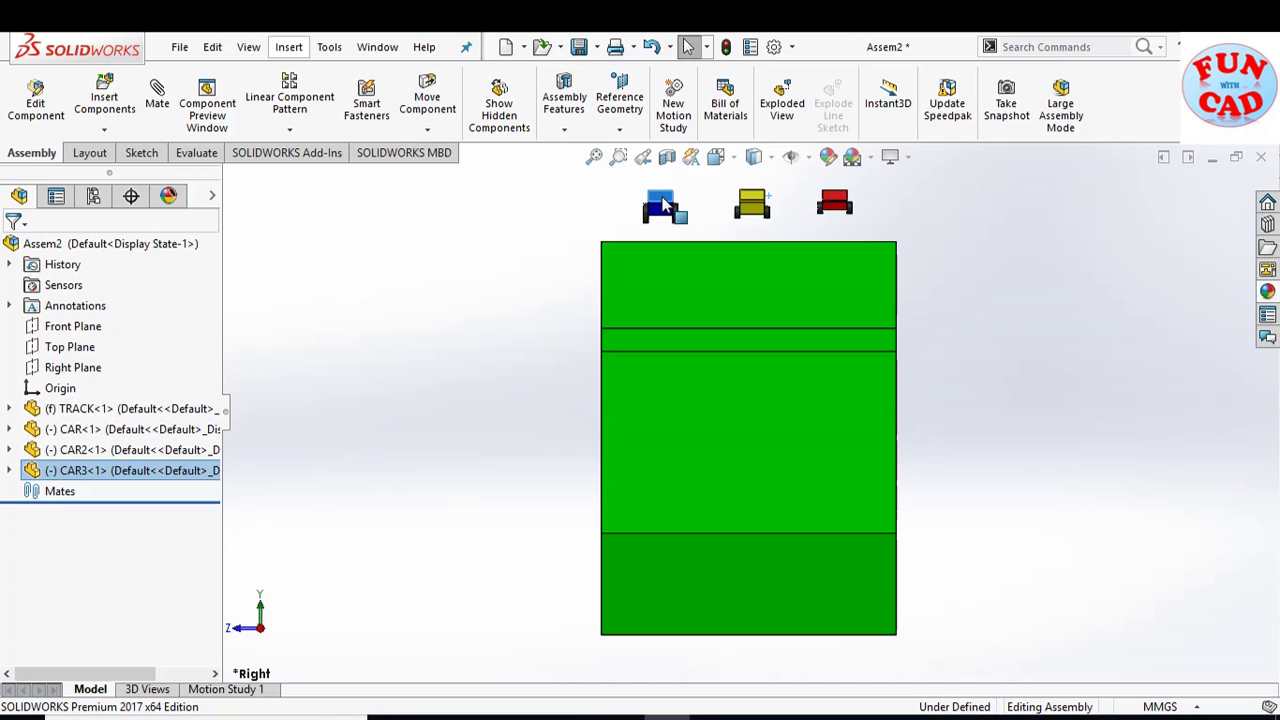
left_click(505, 311)
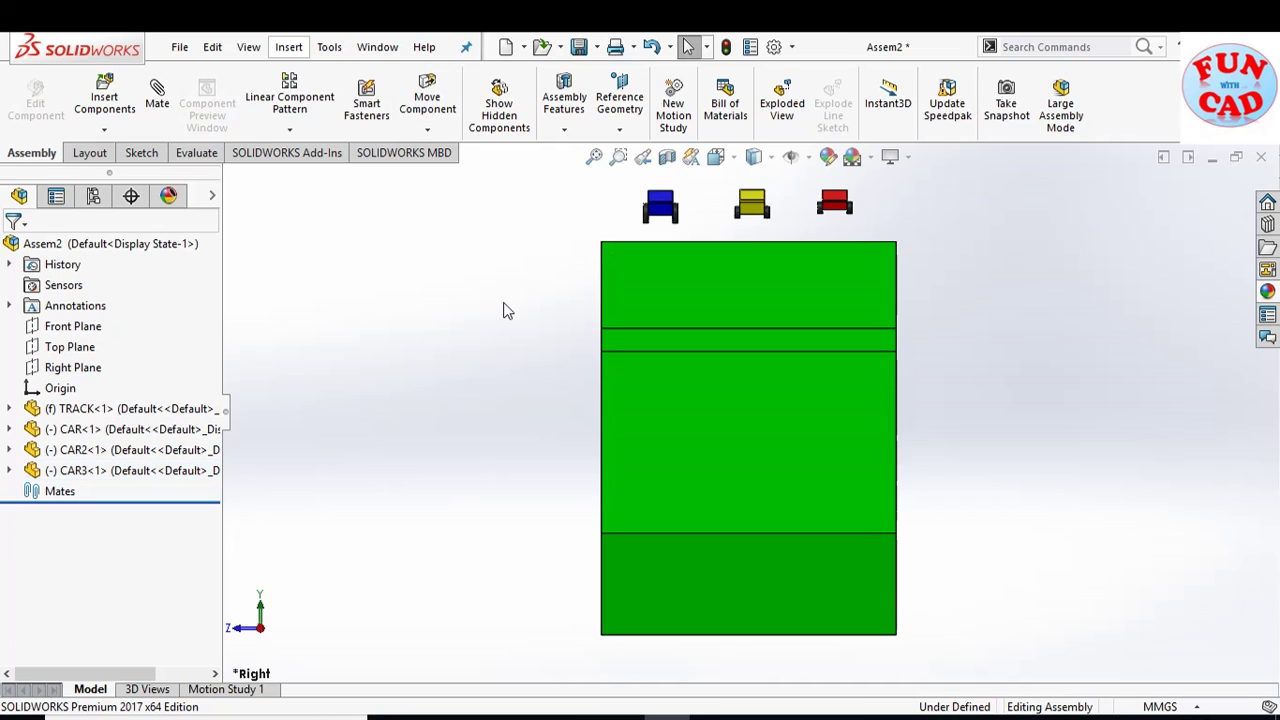
Return to the Front view, then rebuild and save the assembly as Assem2 in the Project2-camera rotation folder.
left_click(245, 630)
left_click(594, 156)
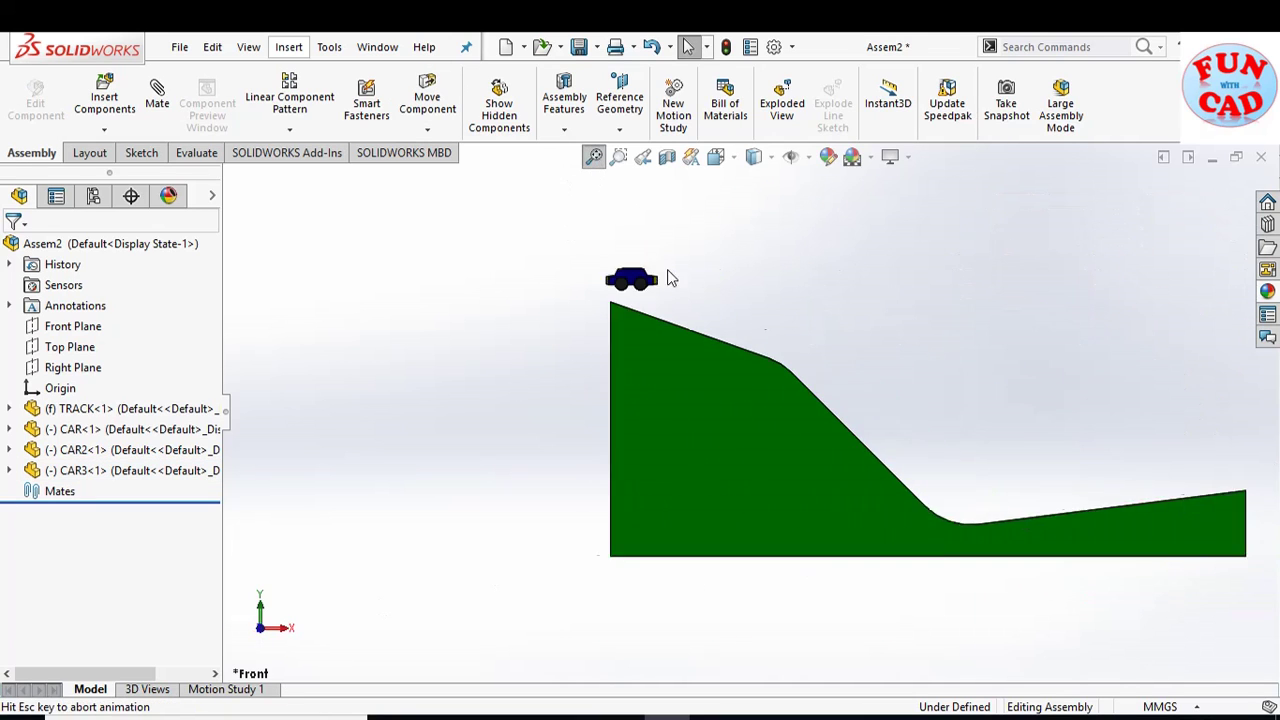
left_click(580, 50)
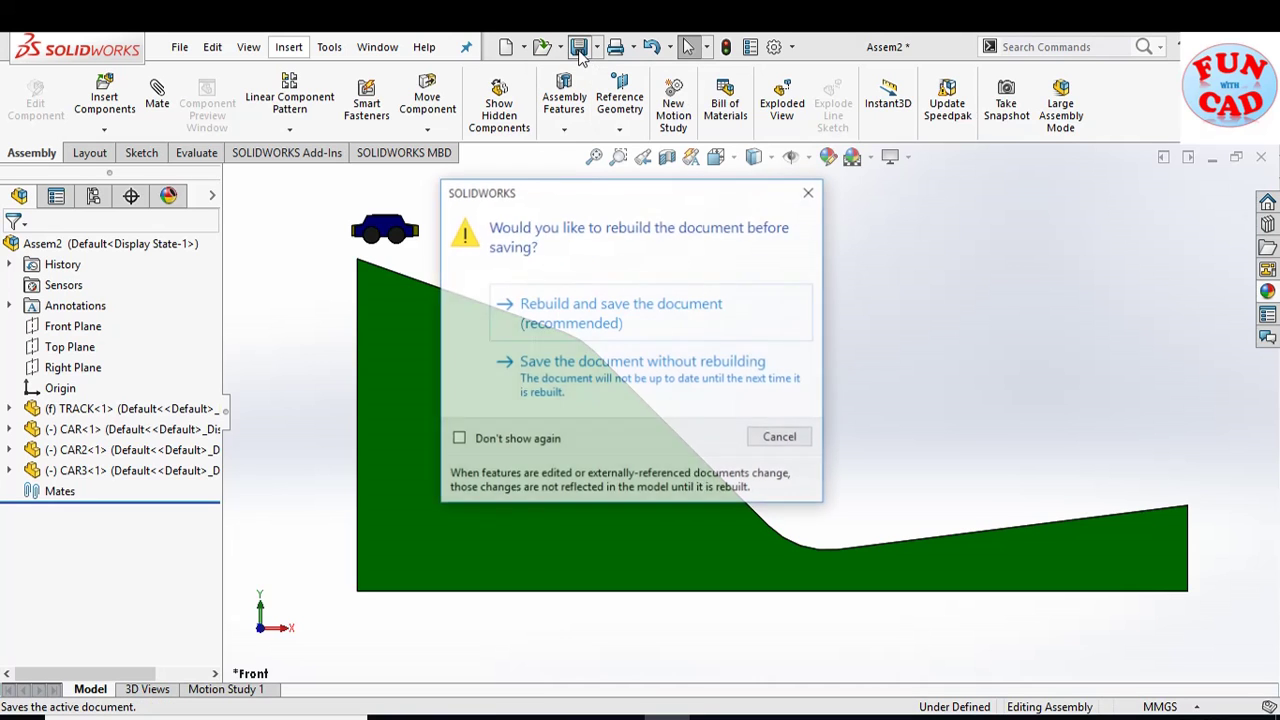
left_click(616, 343)
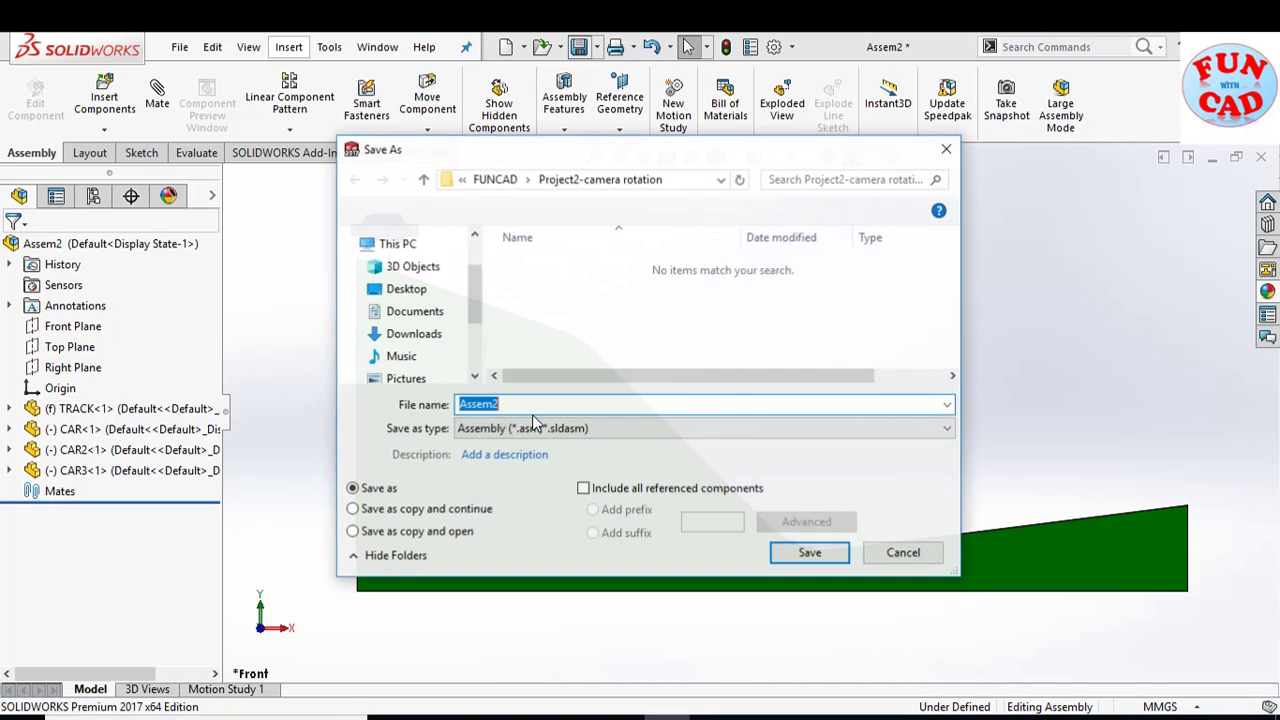
left_click(822, 556)
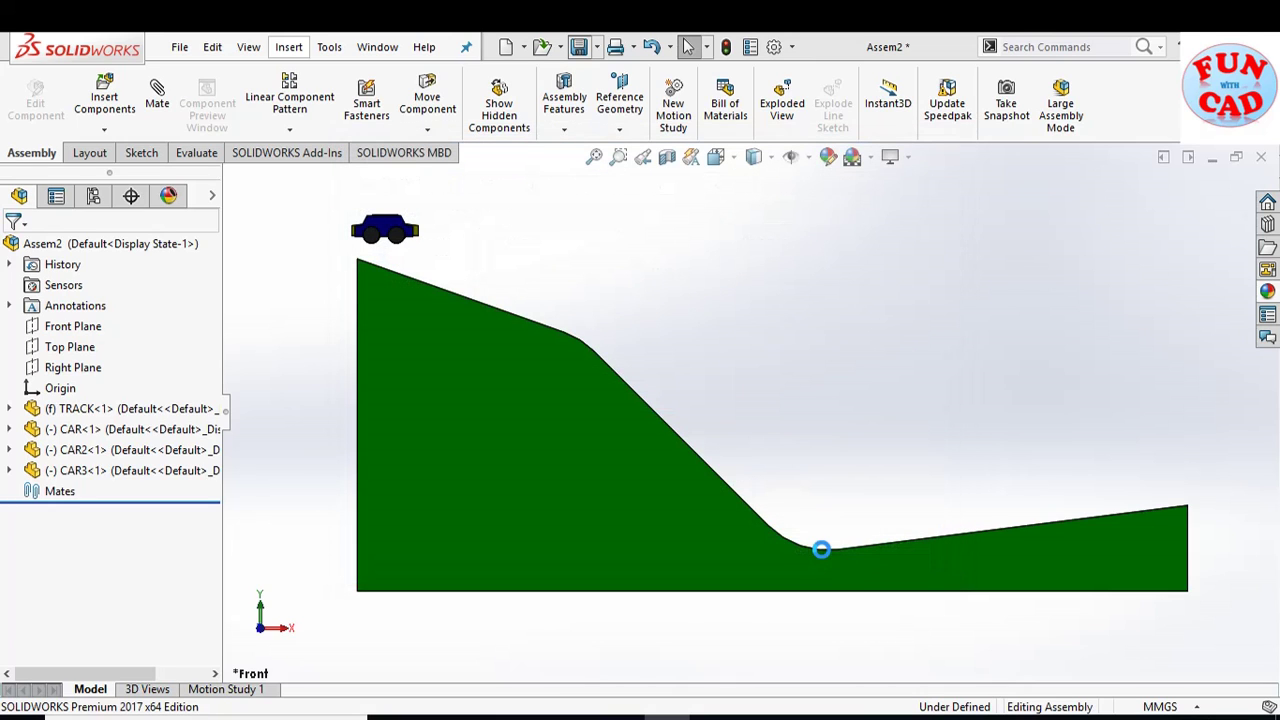
Open Motion Study 1 and set its study type to Basic Motion.
left_click(243, 690)
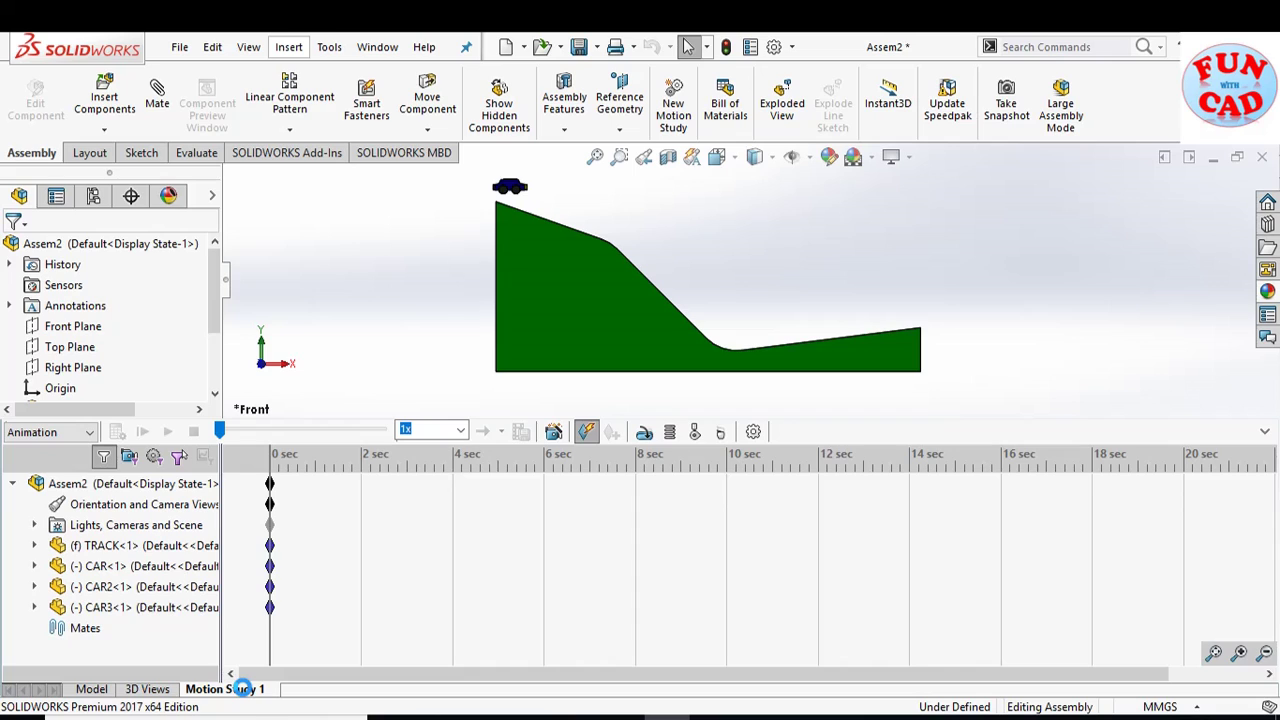
left_click(52, 430)
left_click(50, 467)
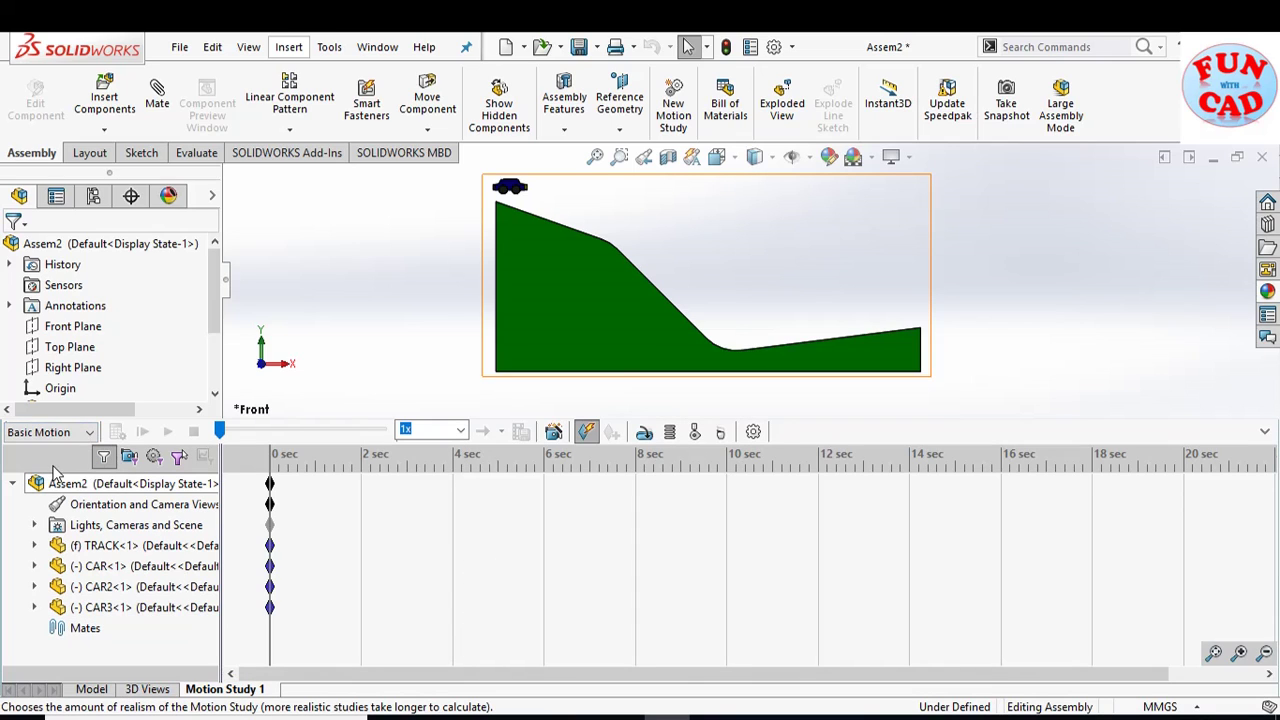
Confirm the motion study's Basic Motion properties with 150 frames per second and Geometry Accuracy at its highest setting.
left_click(753, 432)
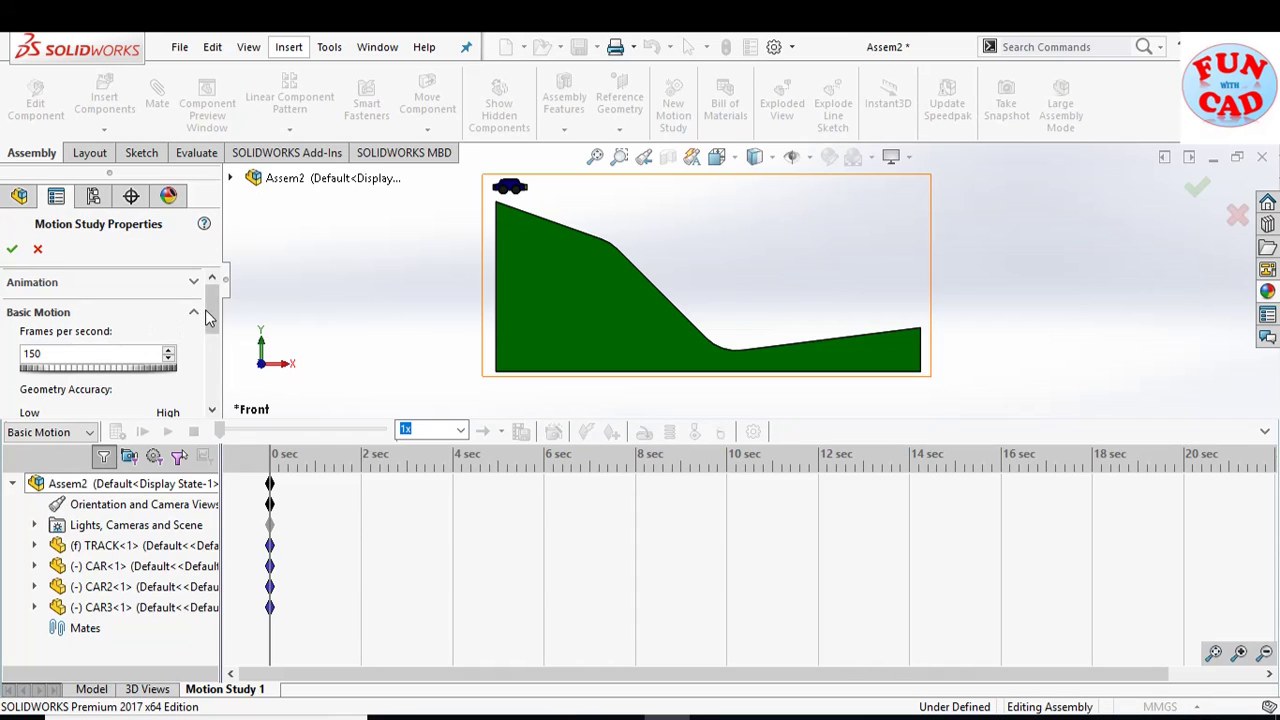
left_click_drag(207, 312, 211, 358)
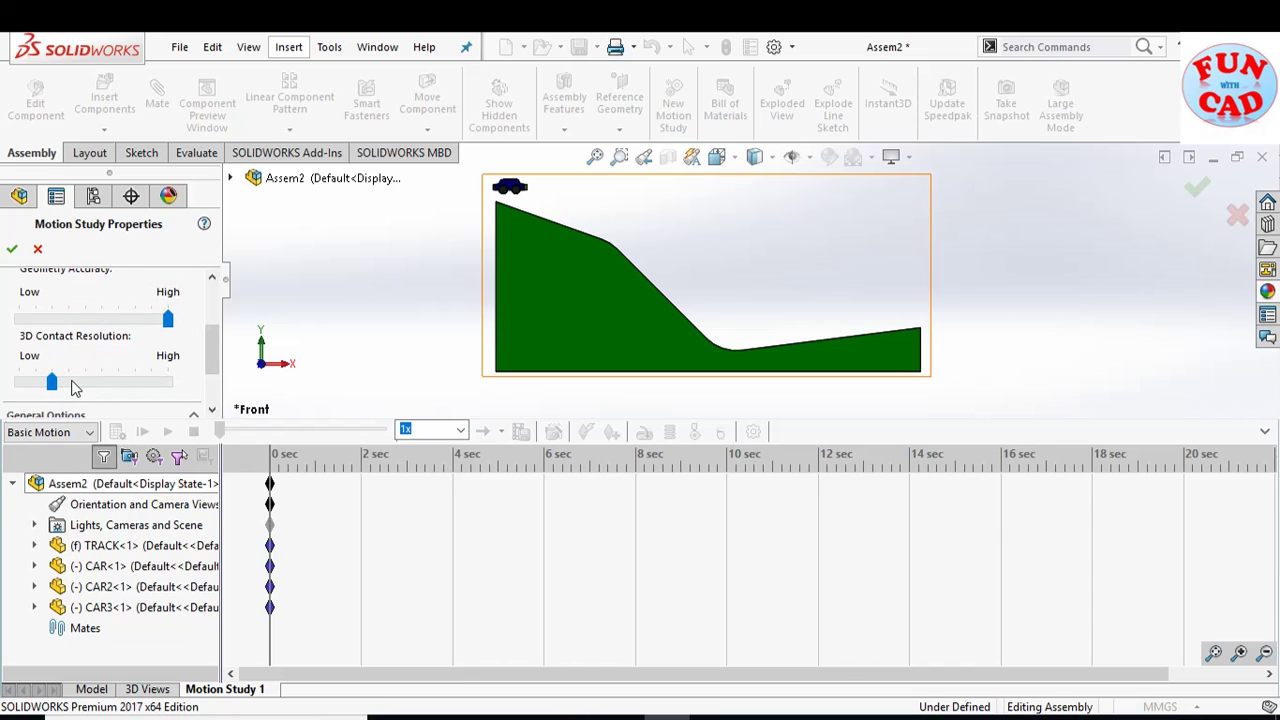
left_click(12, 250)
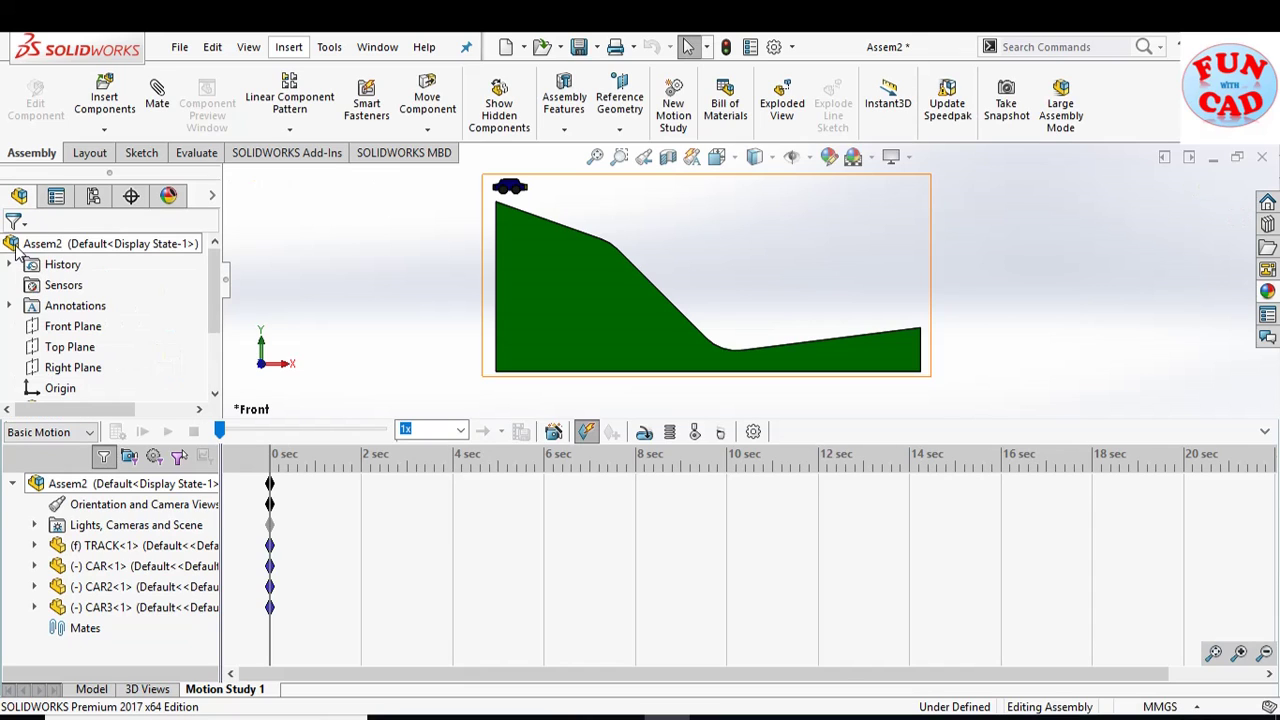
Add downward gravity along Y at 9806.65 mm/s^2 and a solid body contact between the track and all three cars.
left_click(721, 433)
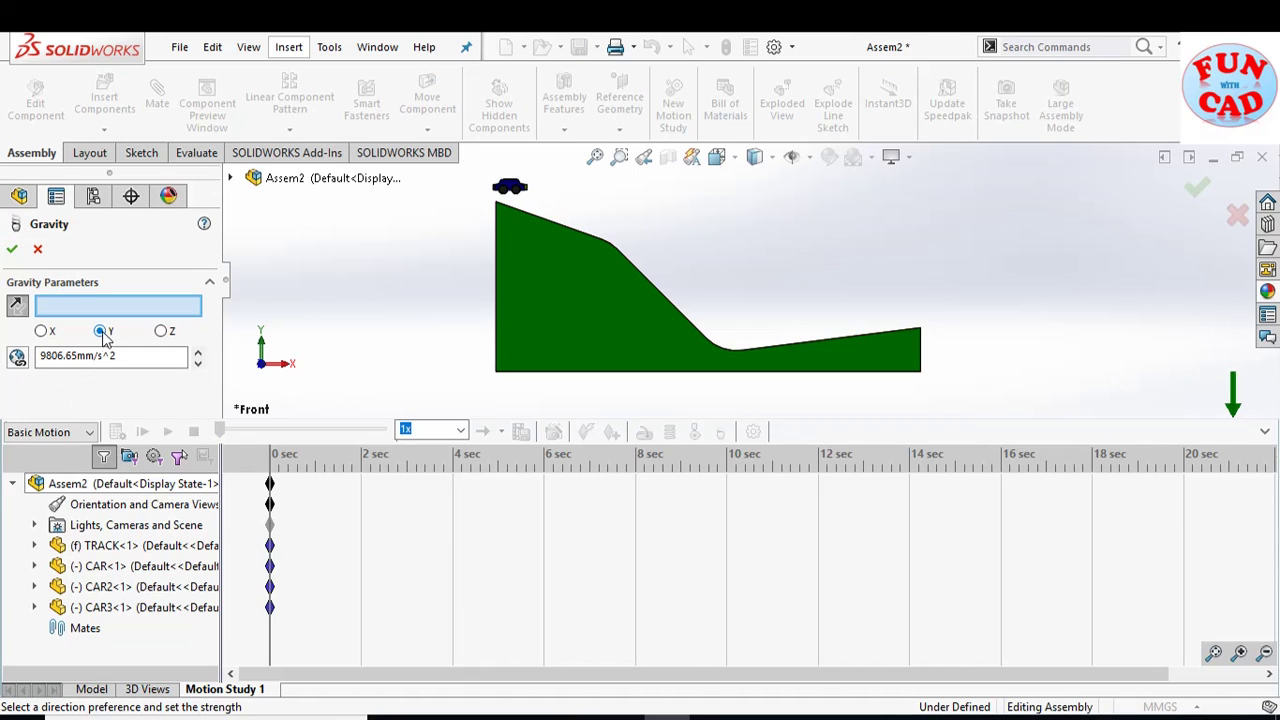
left_click(12, 250)
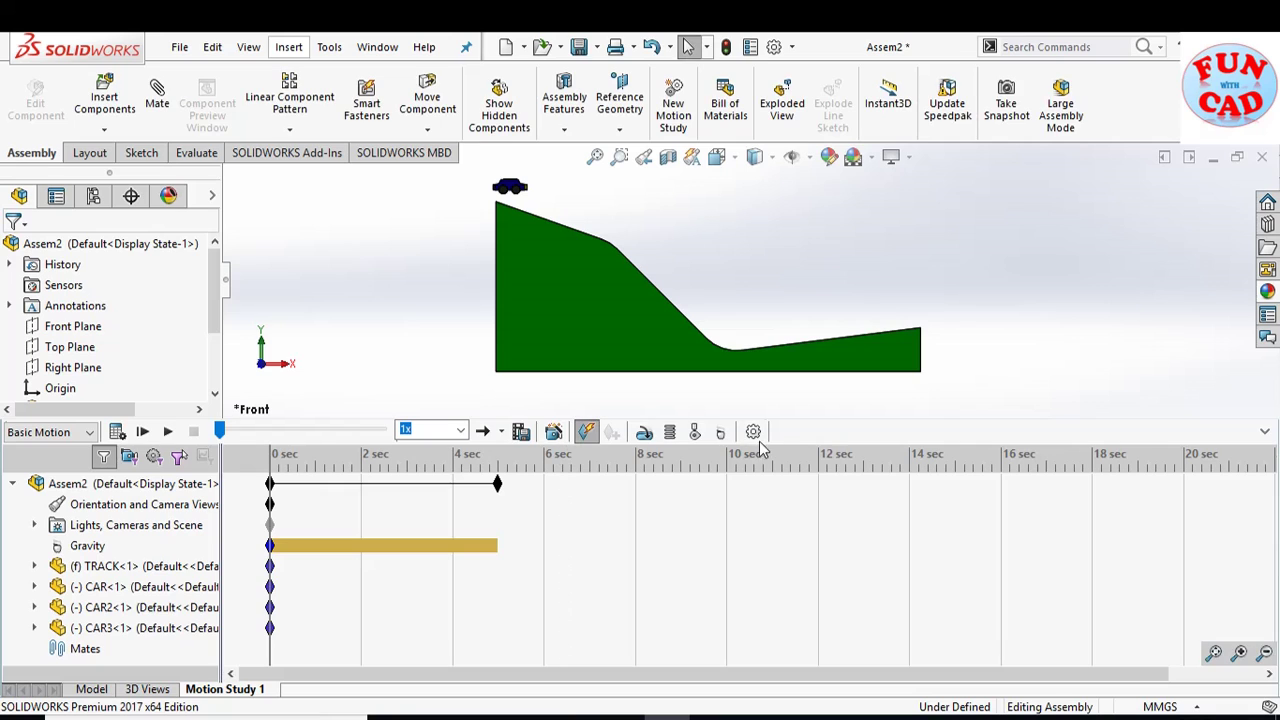
left_click(695, 432)
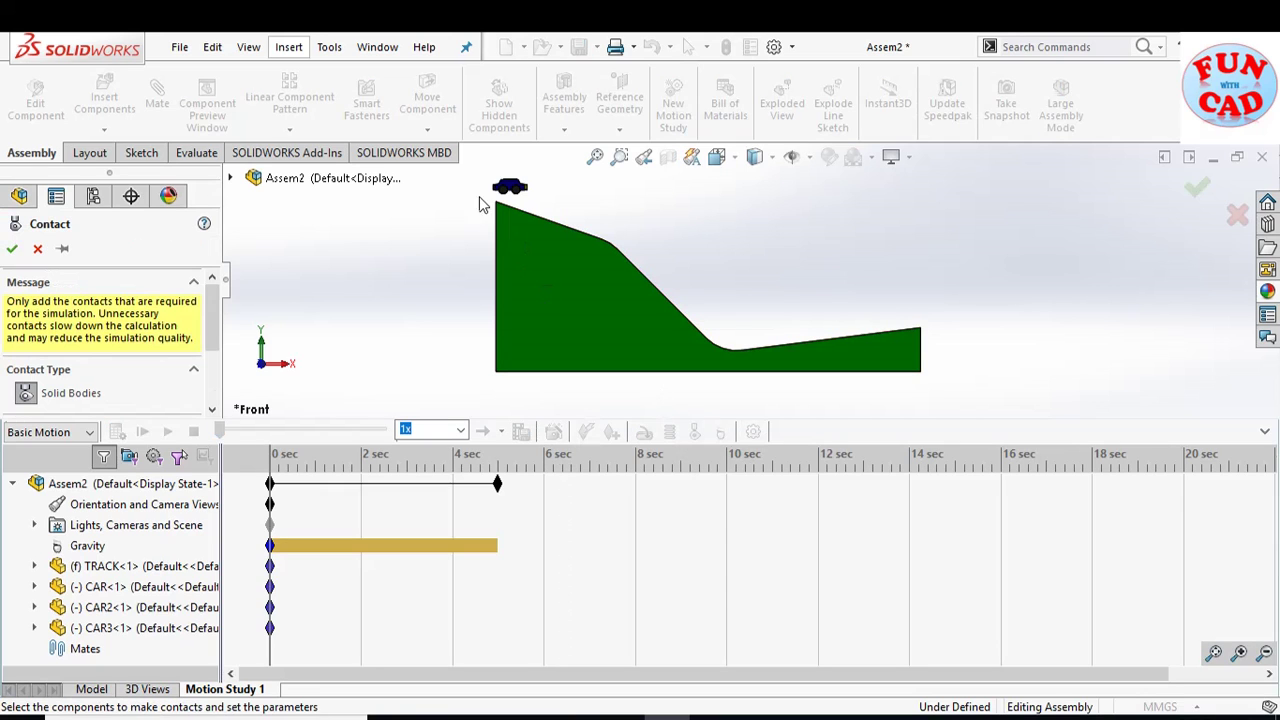
left_click_drag(588, 324, 938, 400)
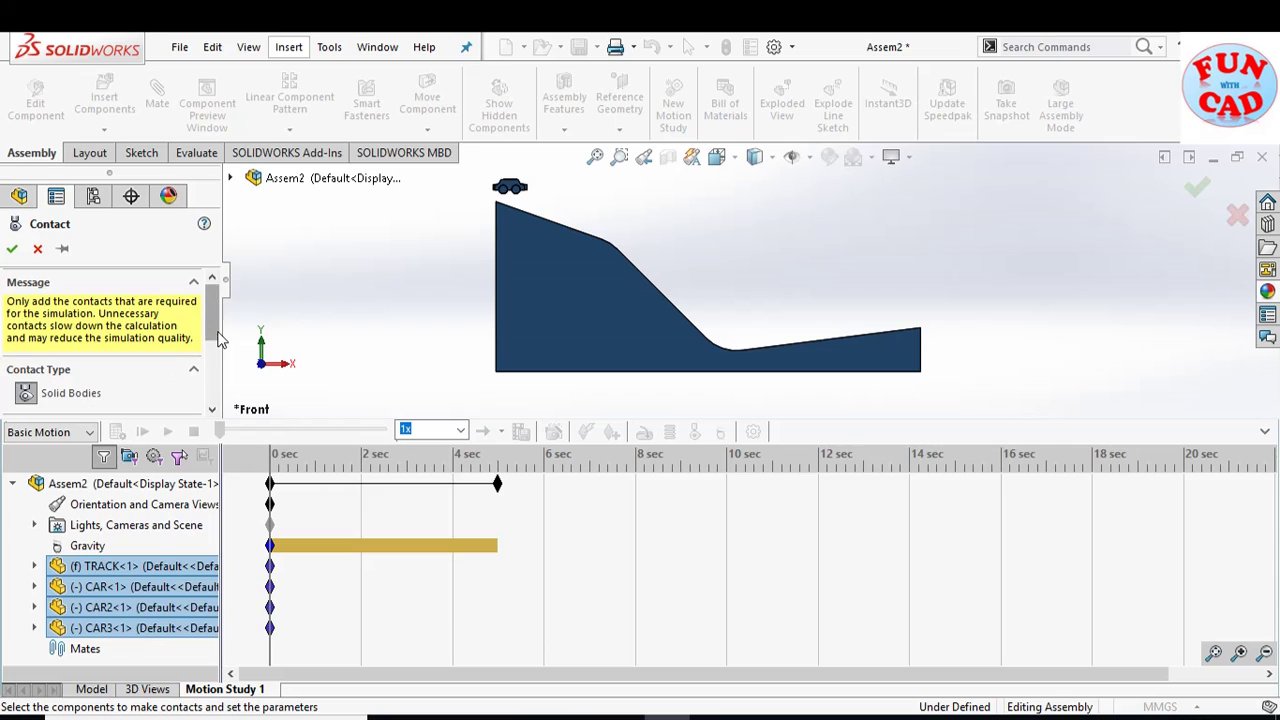
left_click_drag(220, 340, 227, 300)
left_click(12, 249)
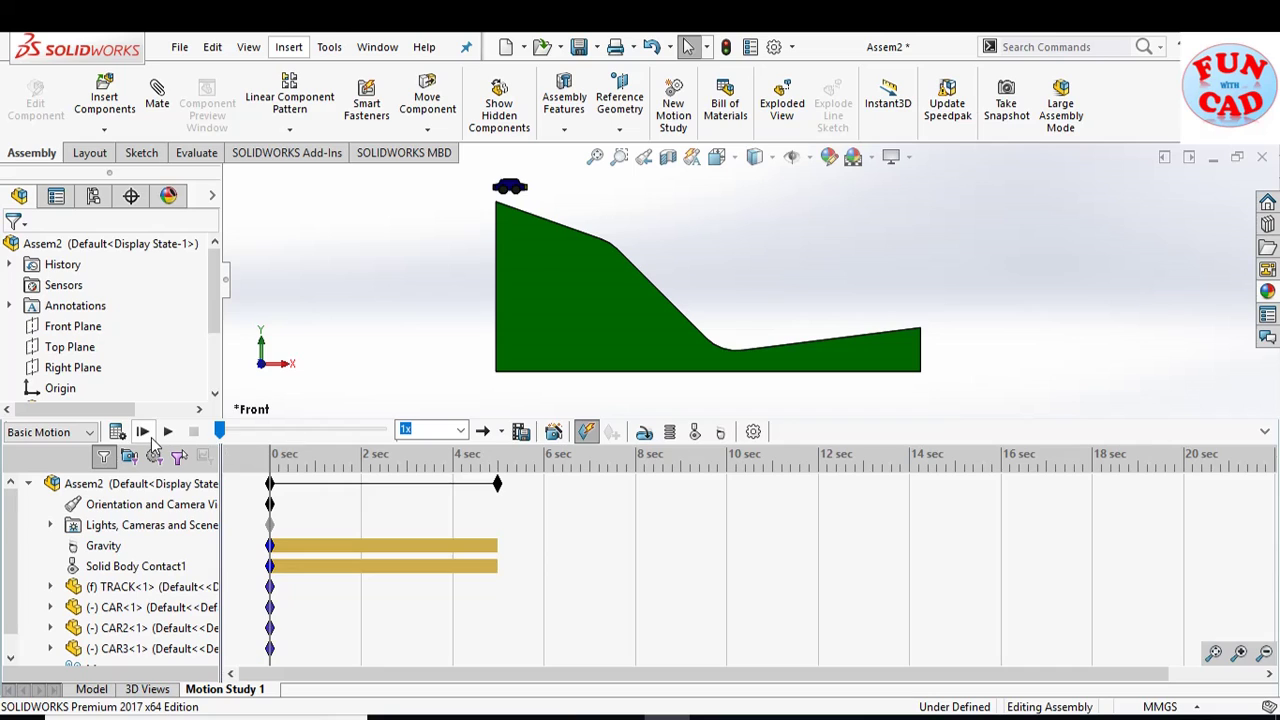
With playback speed at 0.25x, calculate the motion study over 3 seconds and shorten its duration to about 2.2 seconds.
left_click(461, 430)
left_click(420, 459)
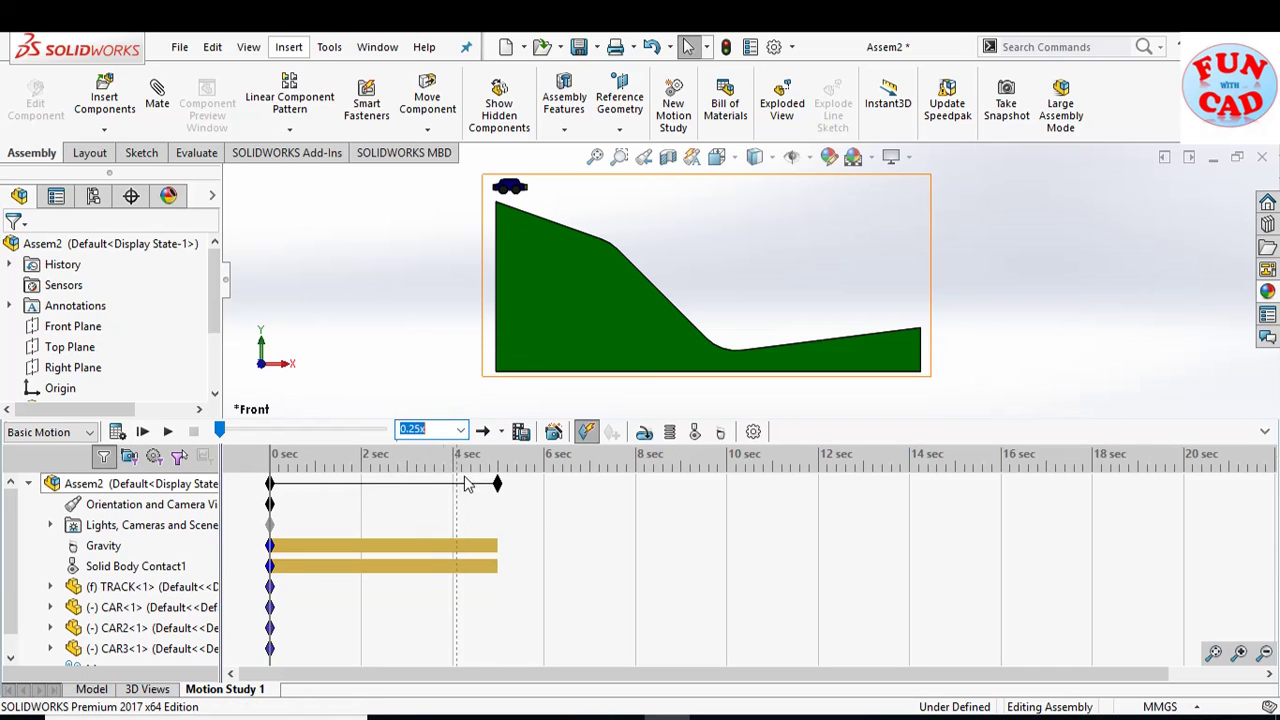
left_click_drag(492, 483, 406, 484)
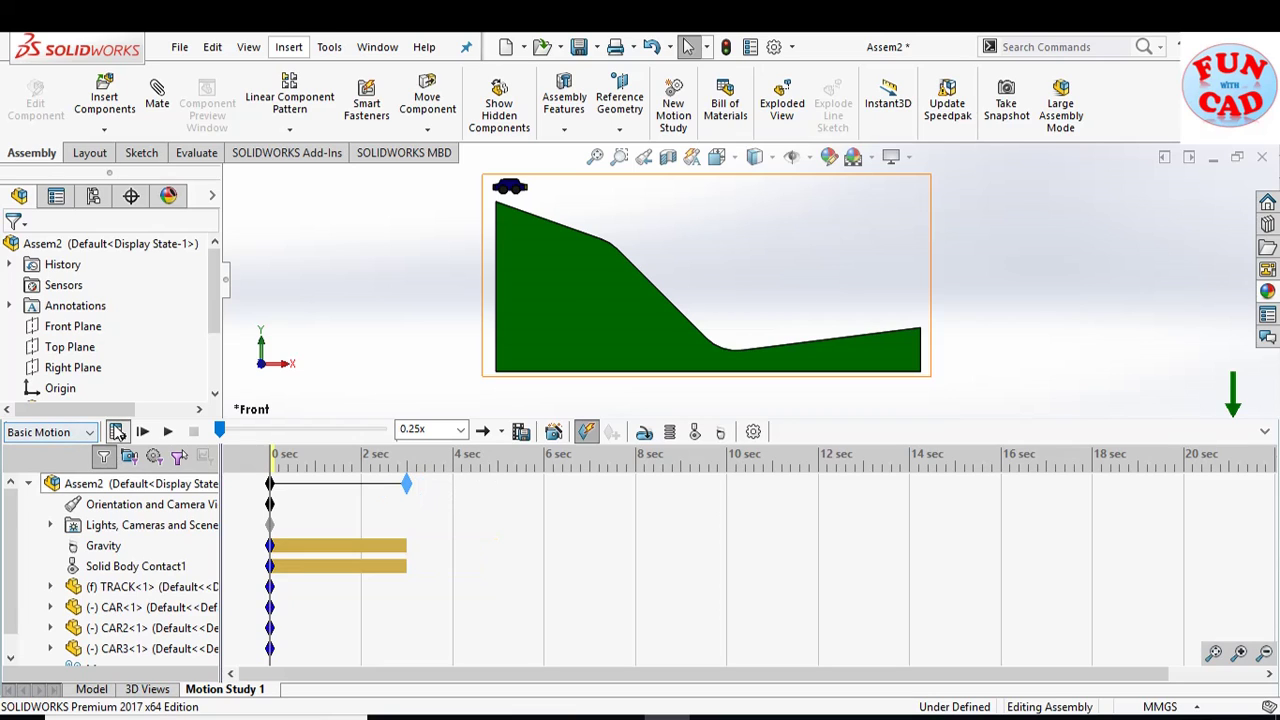
left_click(117, 431)
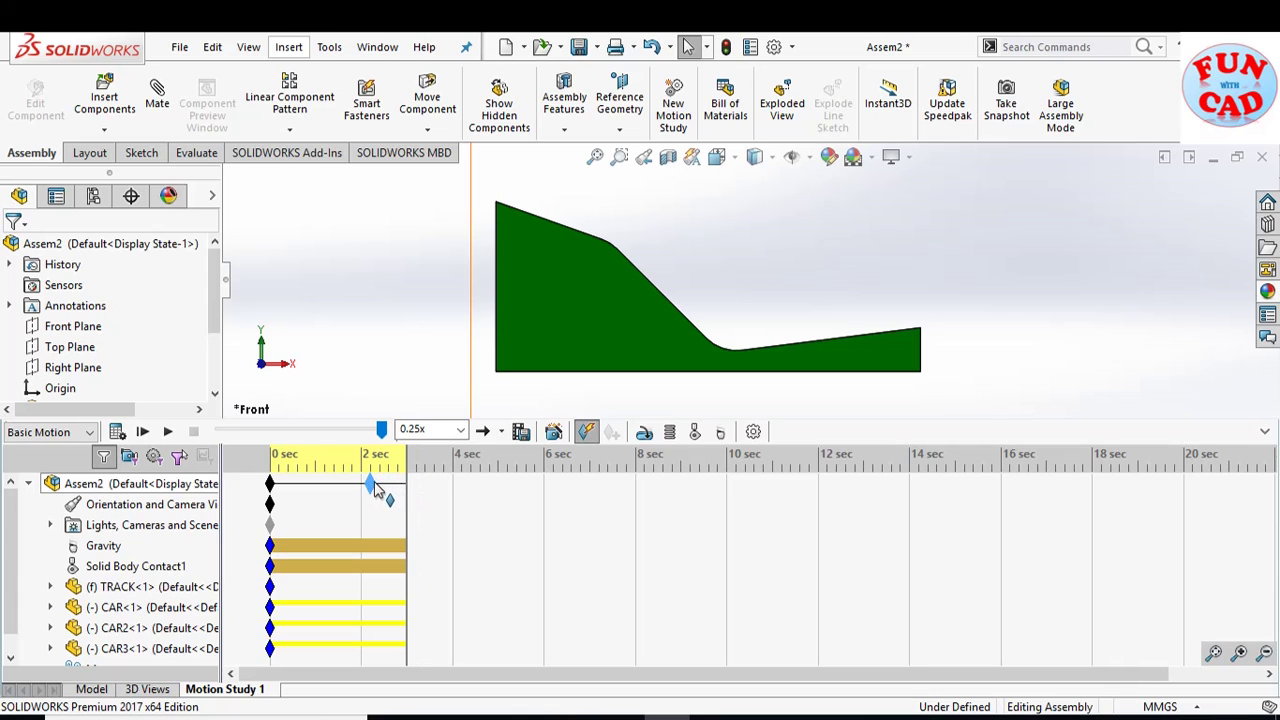
left_click_drag(375, 484, 375, 484)
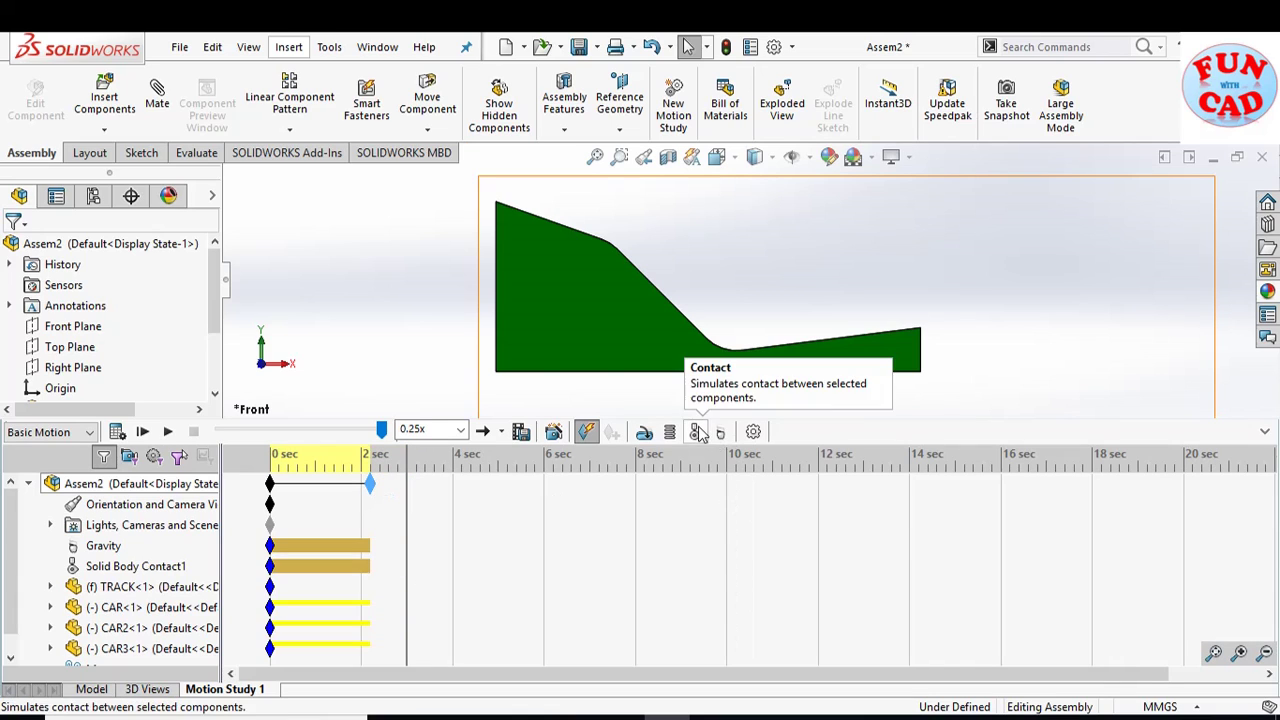
Start a Rotate model animation in the Animation Wizard, using 0.25 counterclockwise rotations about the Y-axis.
left_click(556, 432)
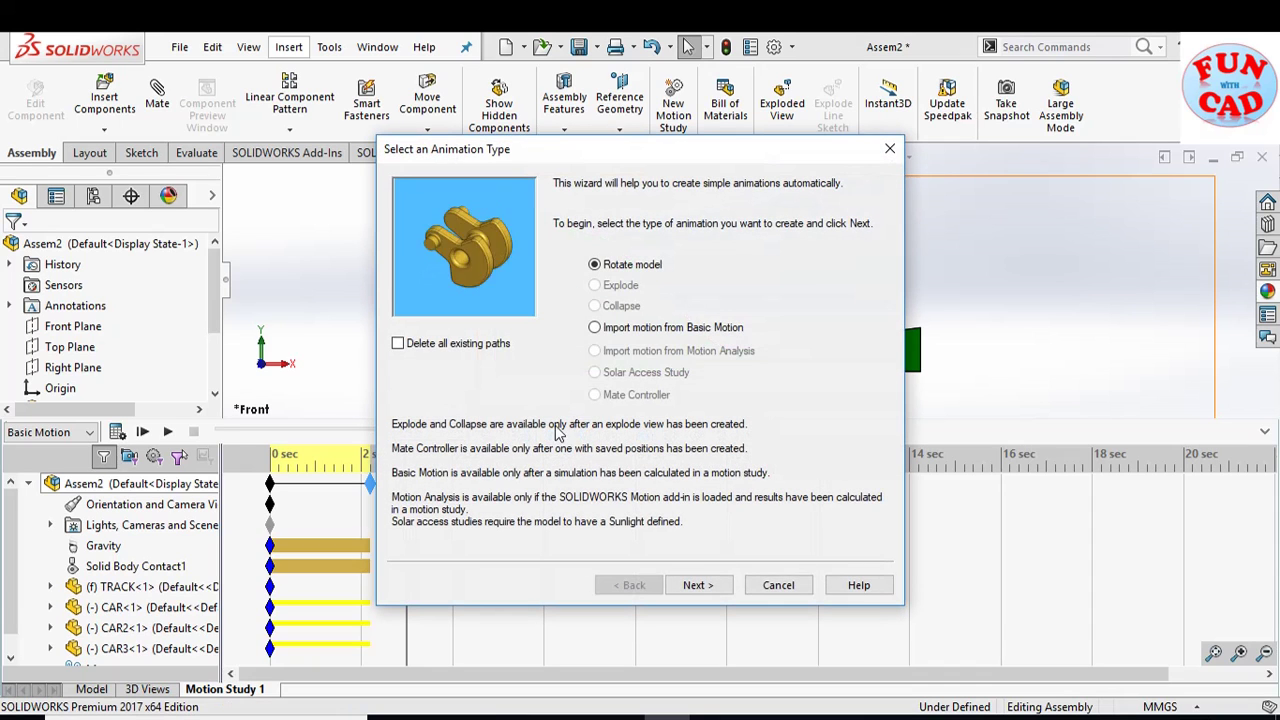
left_click(712, 584)
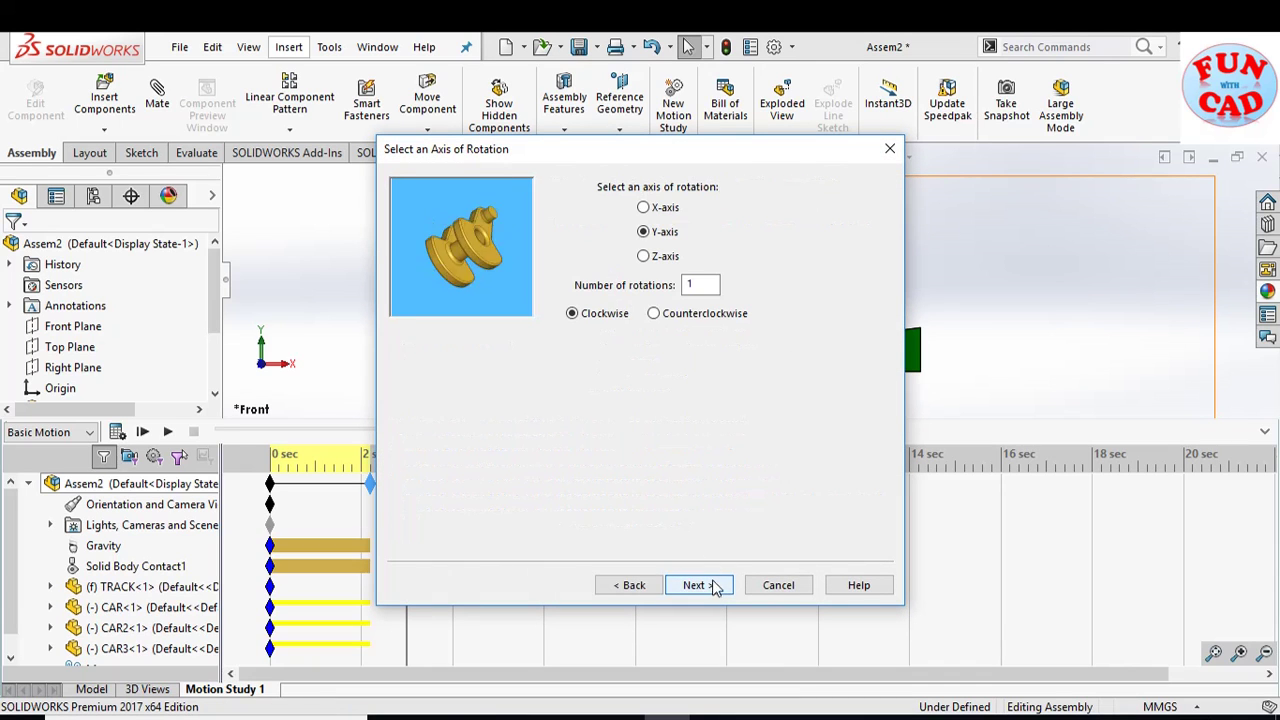
double_click(690, 286)
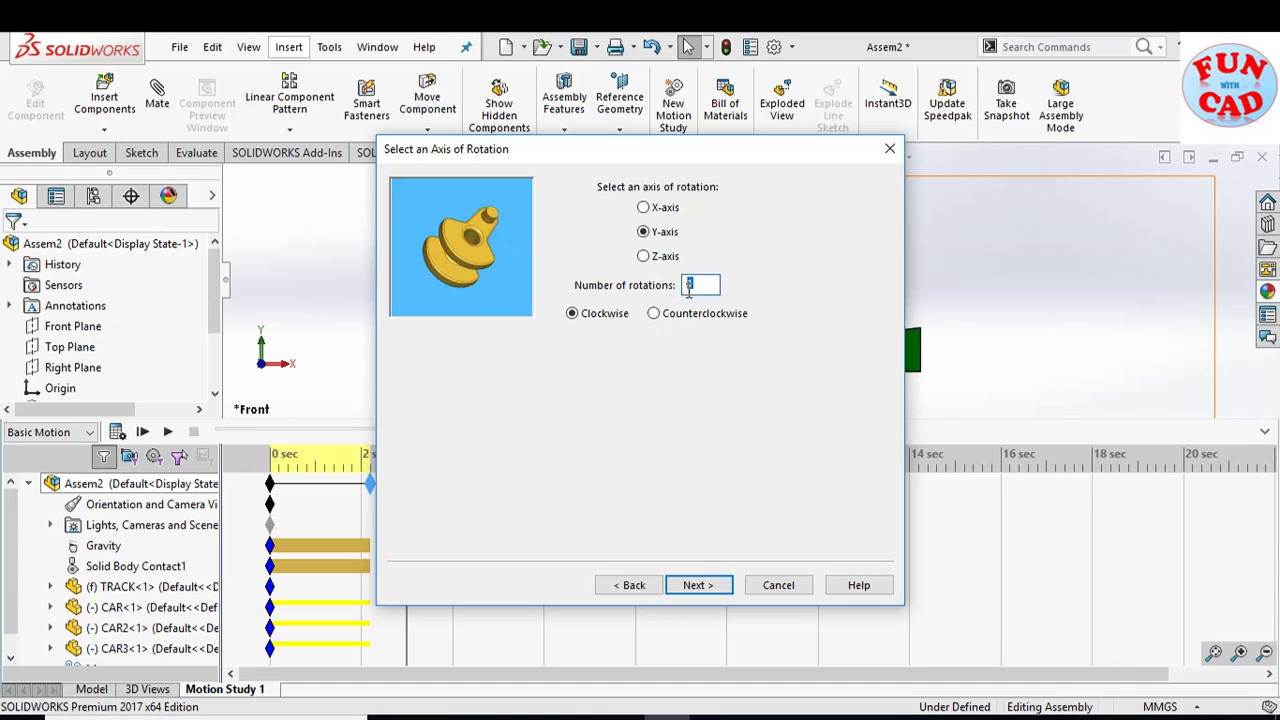
type("0.25")
left_click(653, 313)
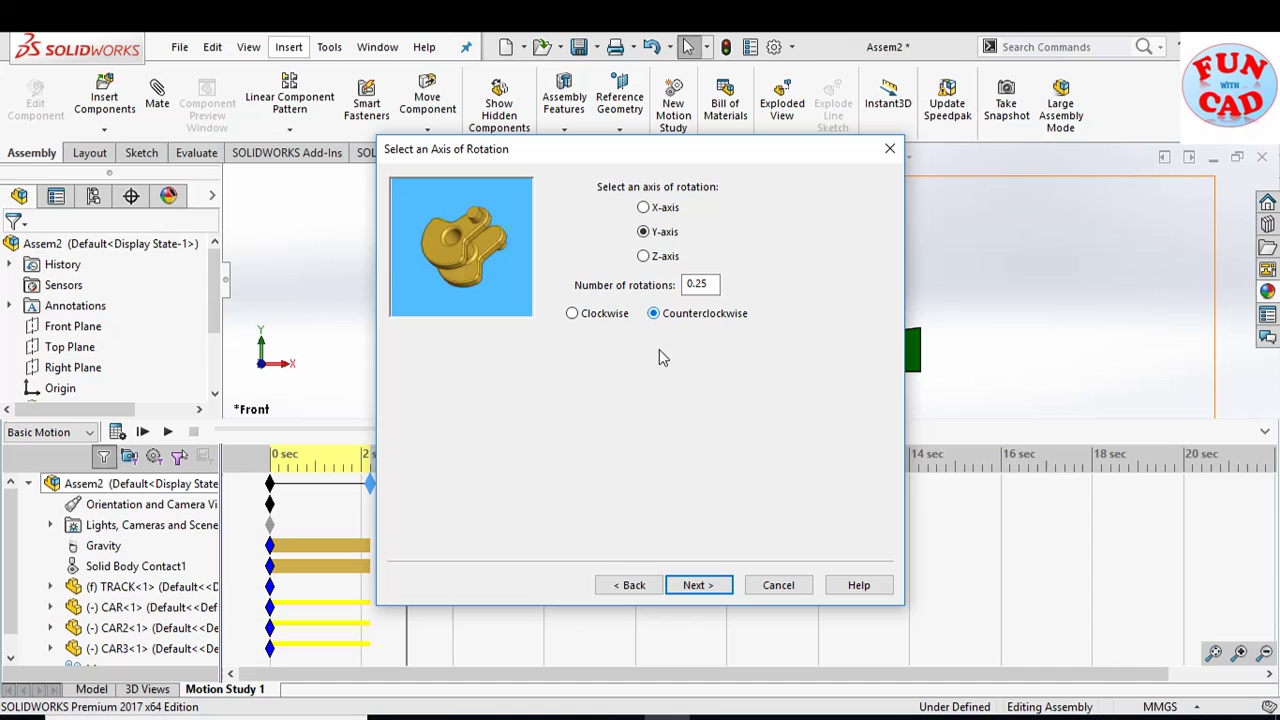
left_click(700, 586)
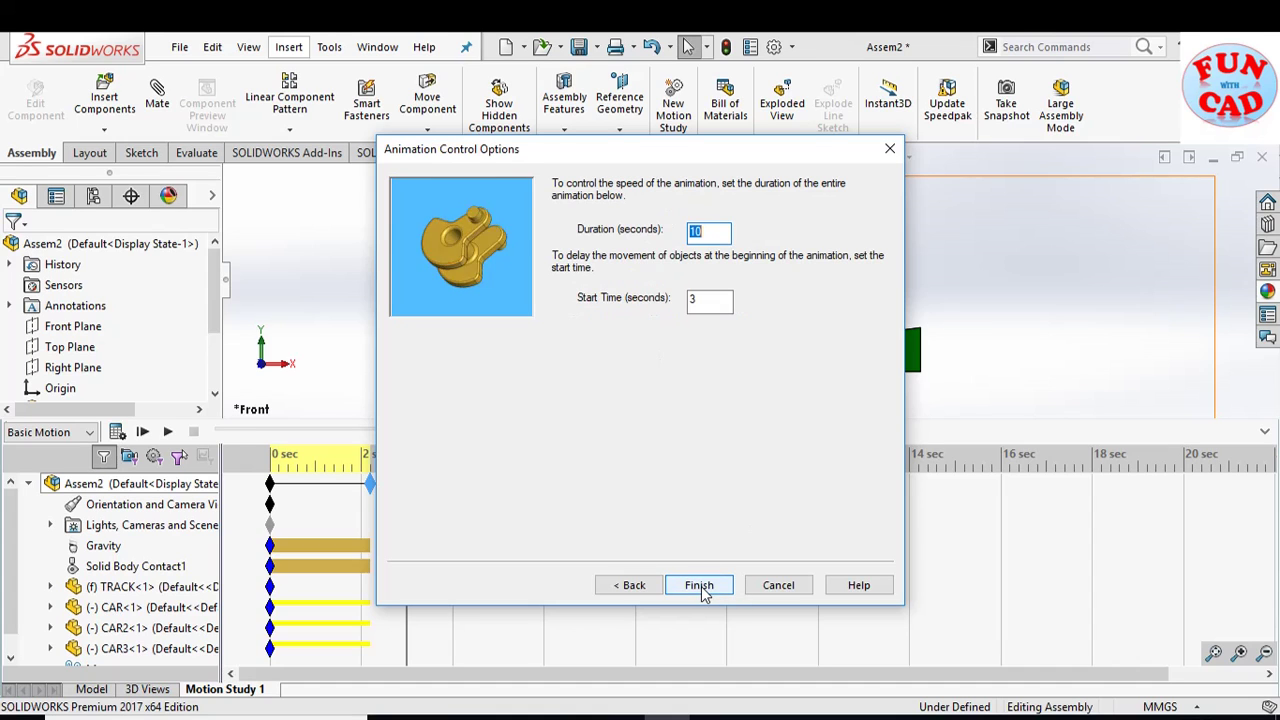
Set the rotation animation's duration to 1.8 seconds and start time to 0.2 seconds, and finish the wizard.
left_click_drag(611, 152, 753, 171)
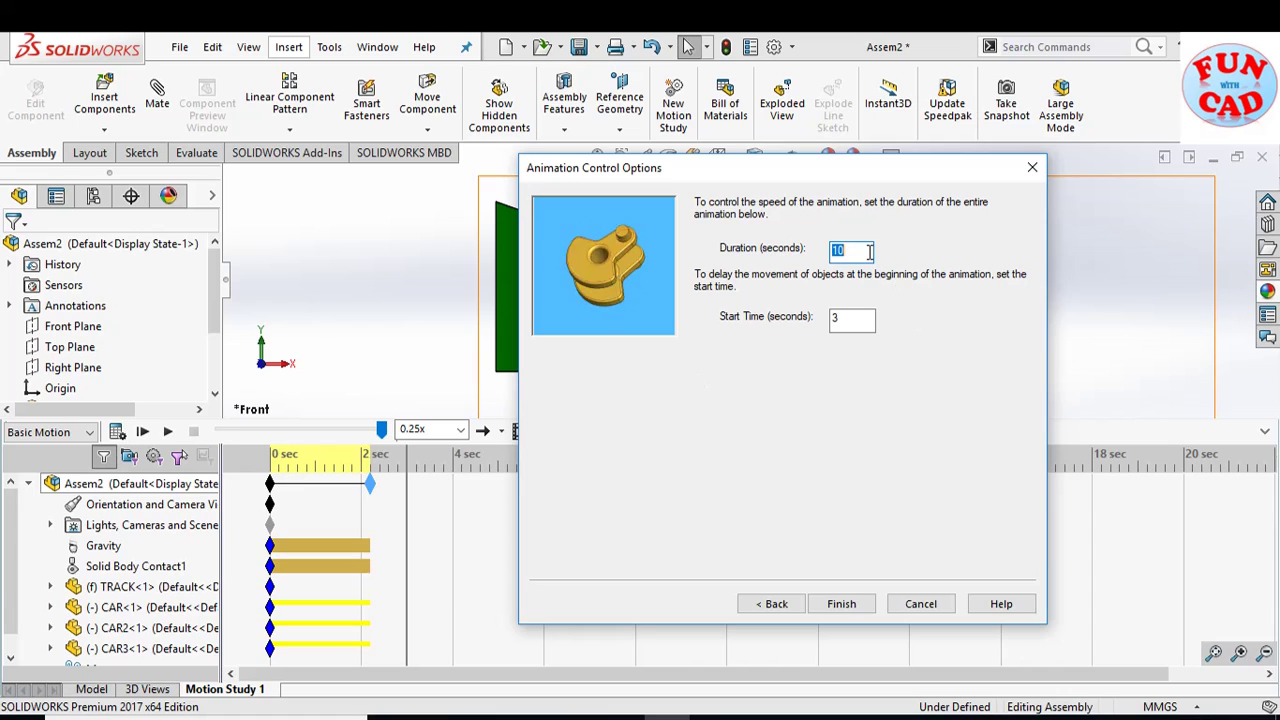
type("1.8")
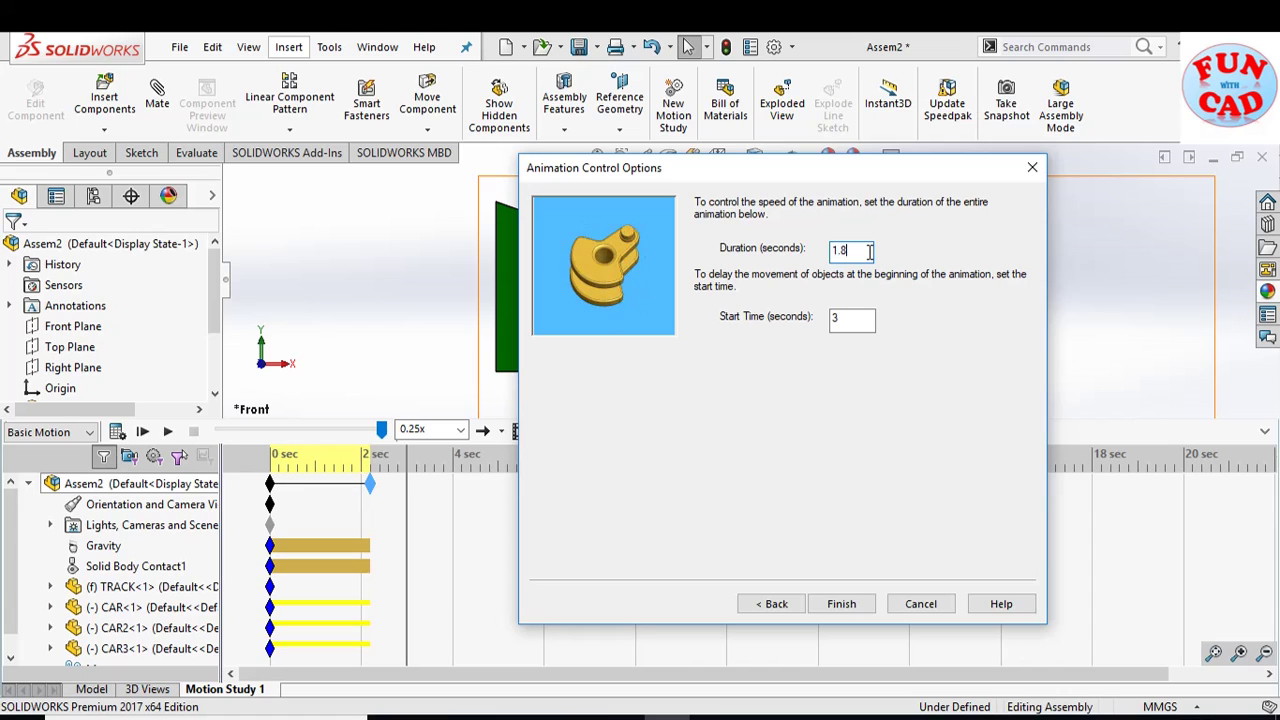
double_click(837, 318)
type("0.2")
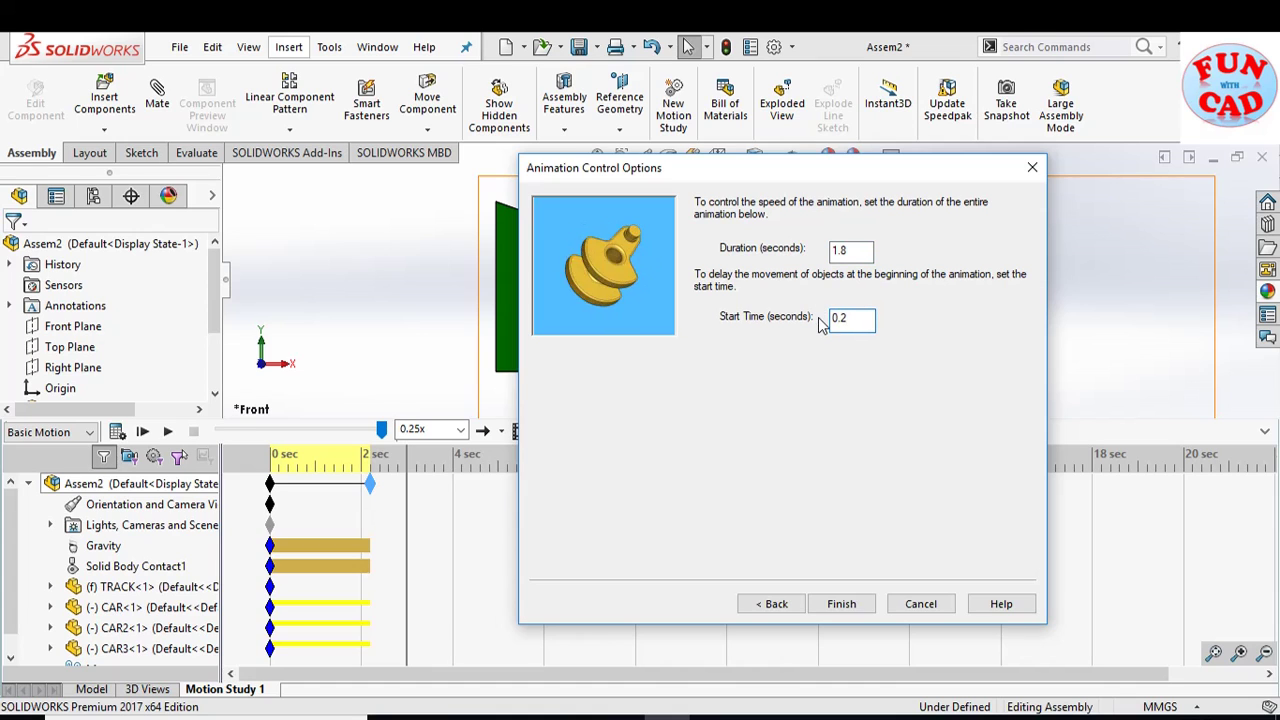
left_click(840, 604)
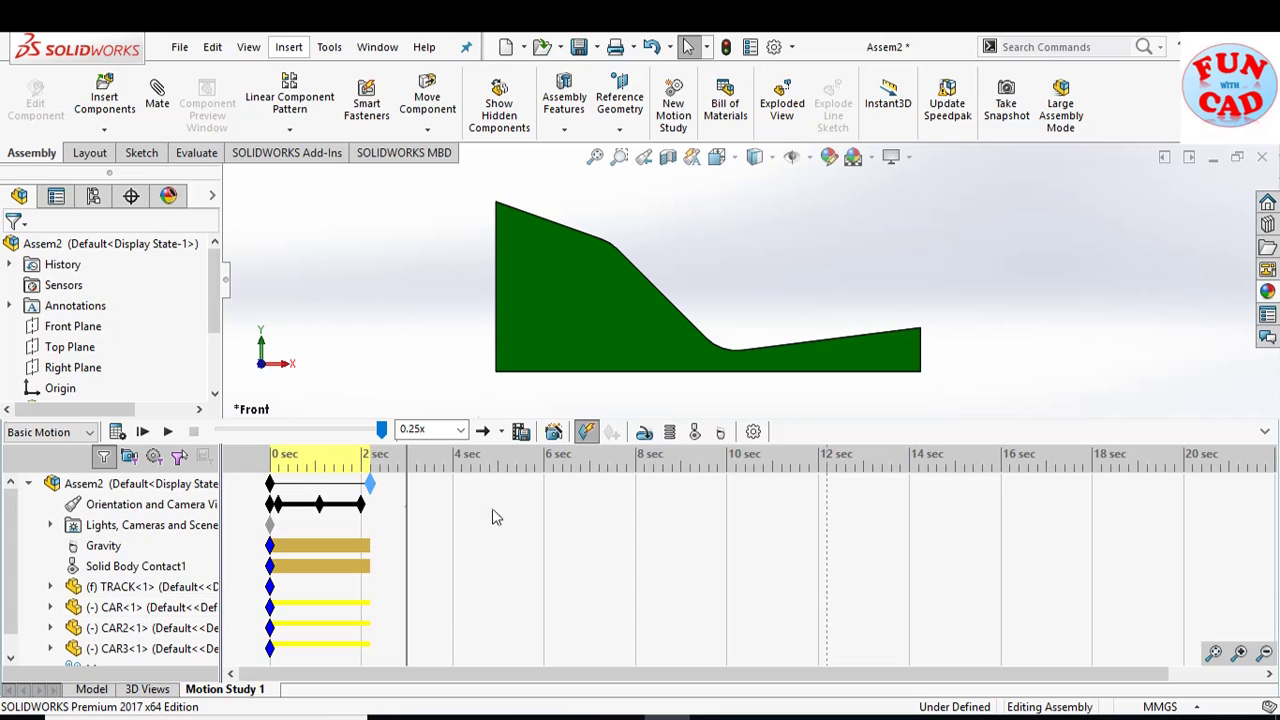
Recalculate the study, ending the camera rotation at about 1.5 seconds and the whole study at 2 seconds.
left_click(116, 431)
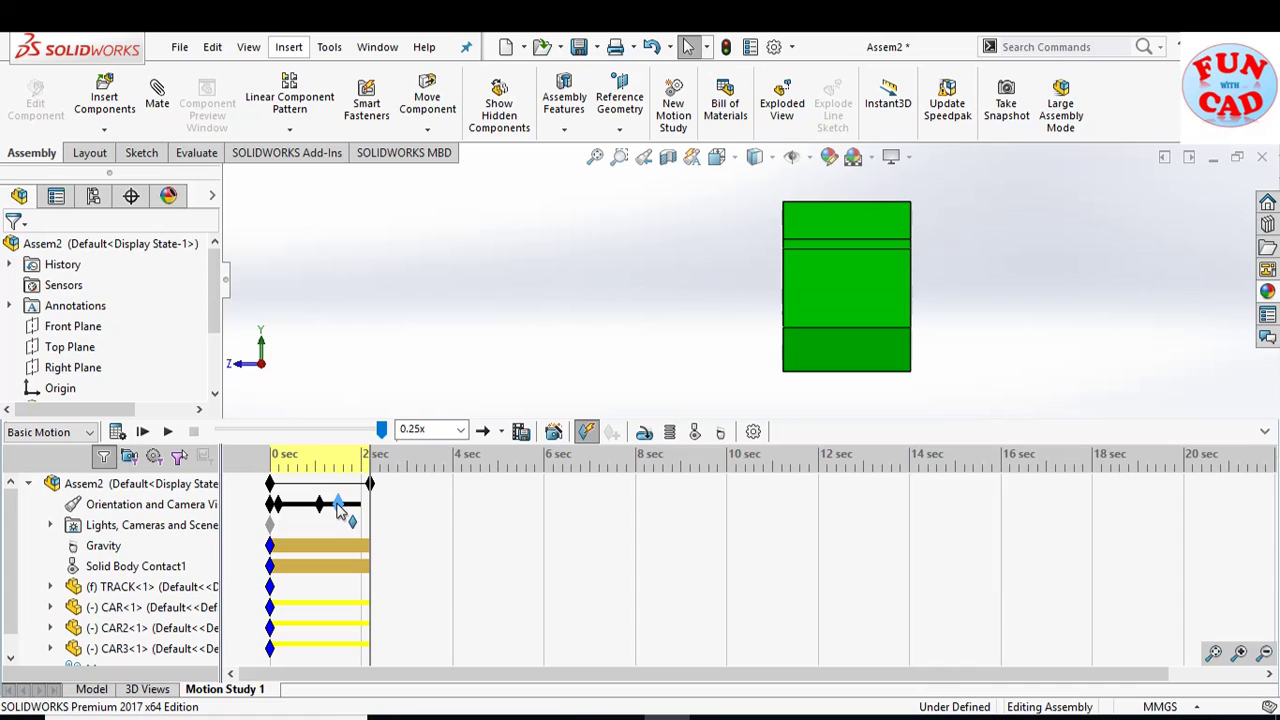
left_click(118, 432)
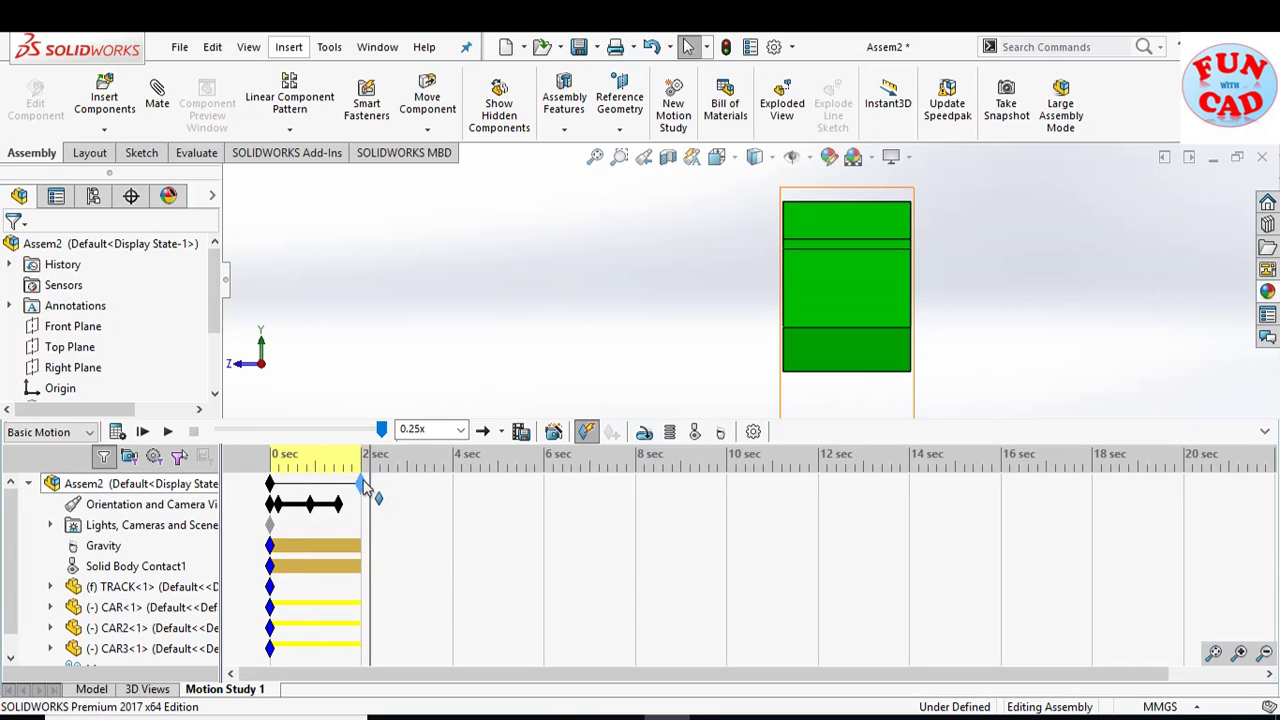
left_click(116, 431)
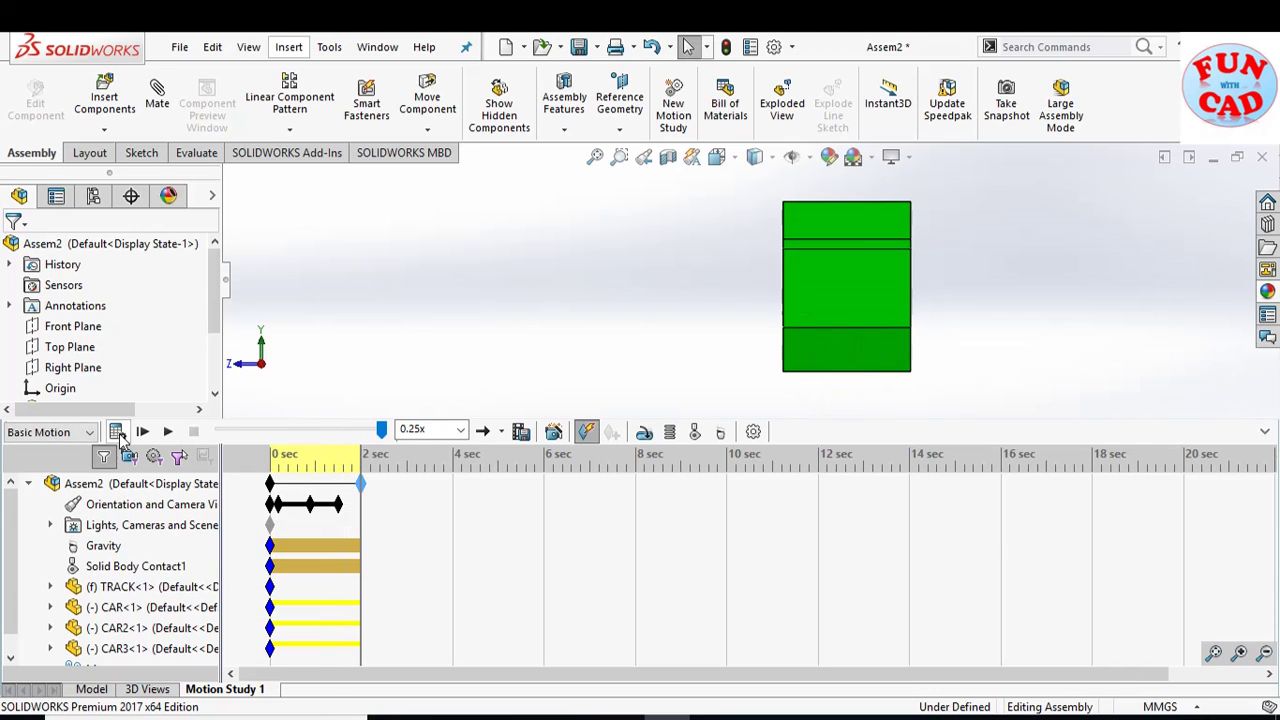
Collapse the motion study timeline to enlarge the model area and play the animation.
left_click(1265, 431)
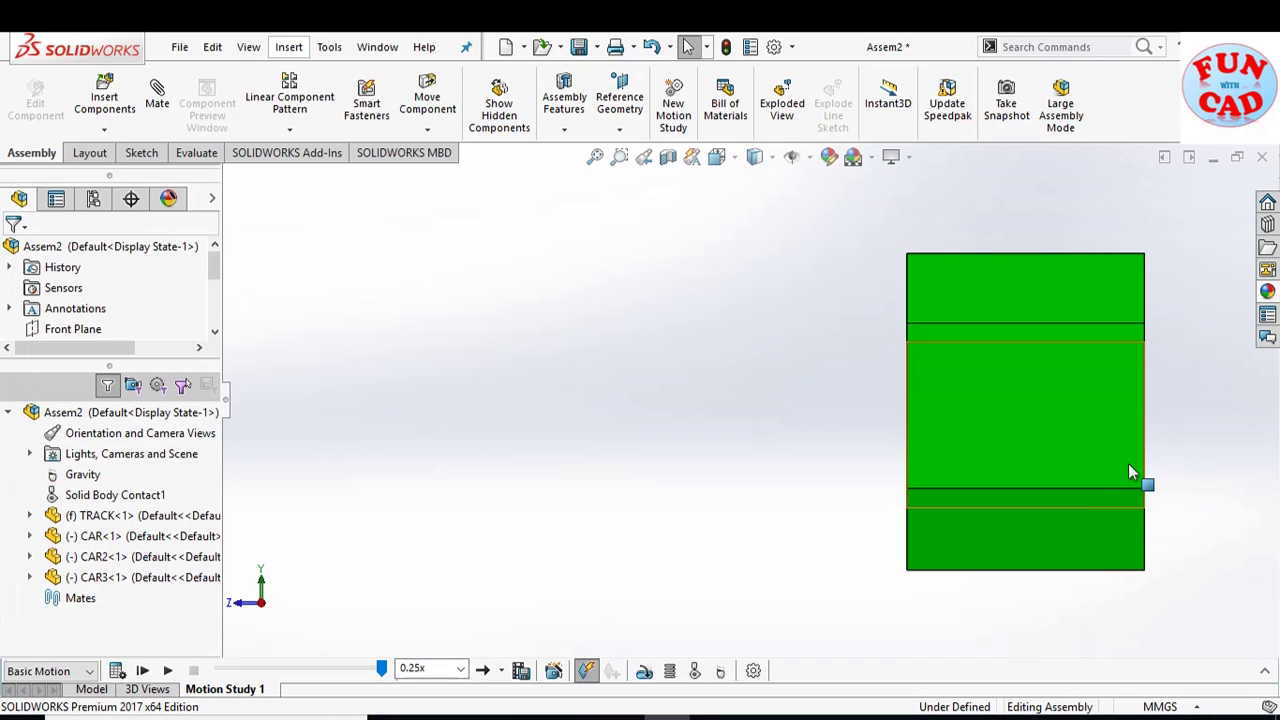
left_click(168, 672)
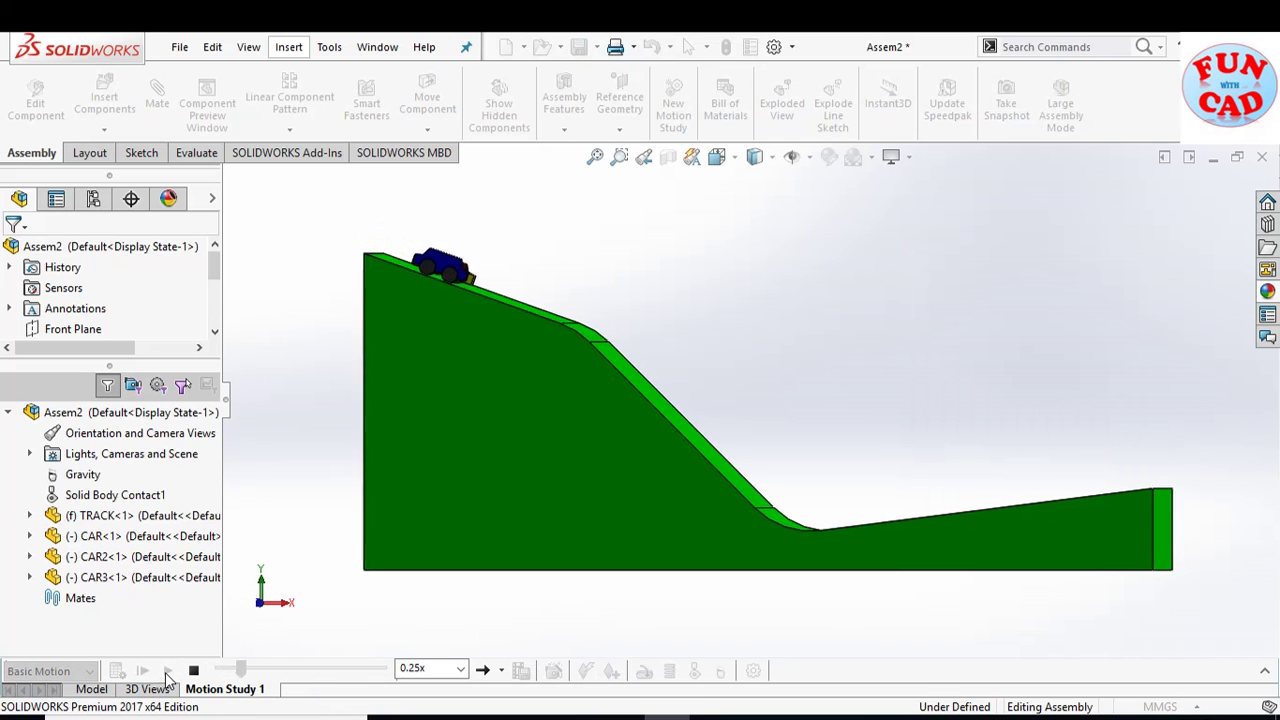